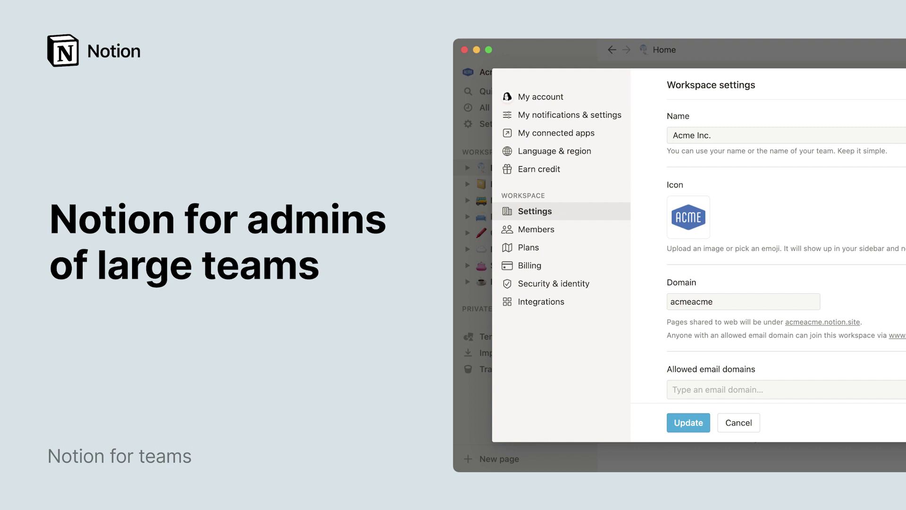
Step: Open the workspace Members list from the settings sidebar
click(536, 229)
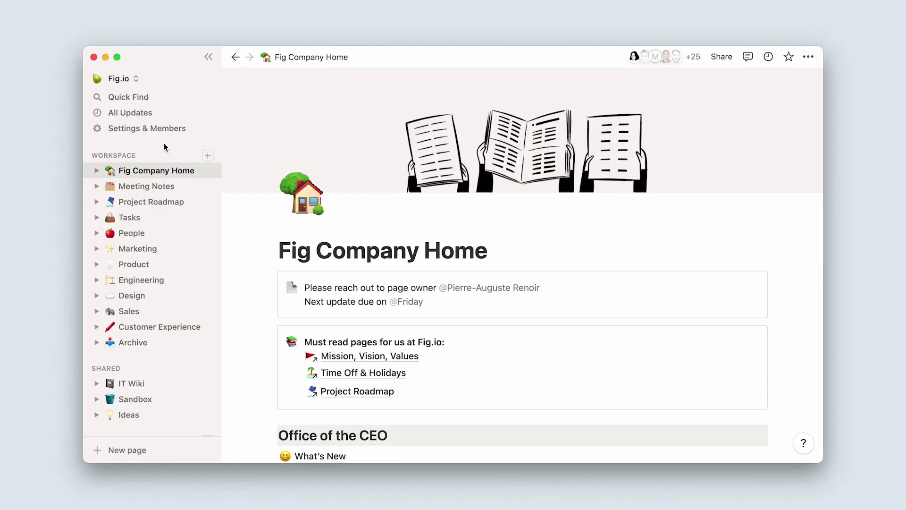
Step: Visit the Engineering, People and Customer Experience pages from the sidebar
click(180, 279)
scroll(242, 286, down, 5)
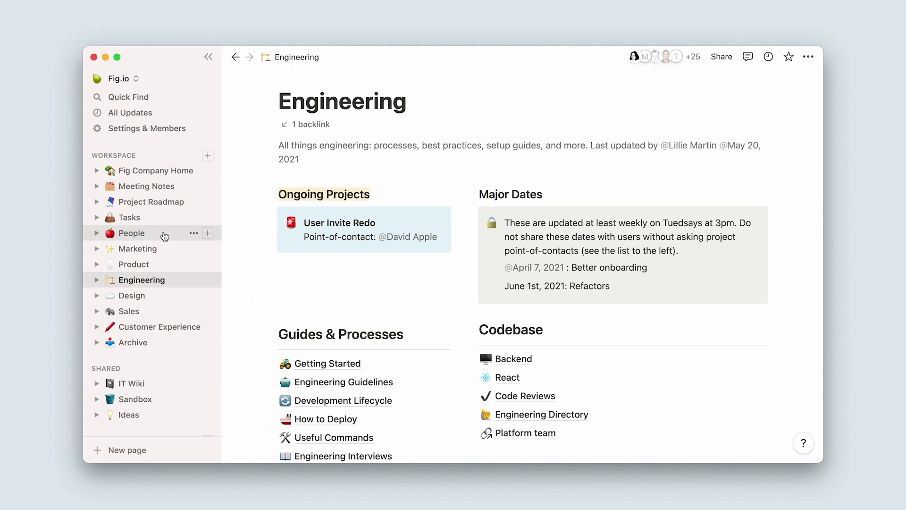
click(142, 233)
click(179, 328)
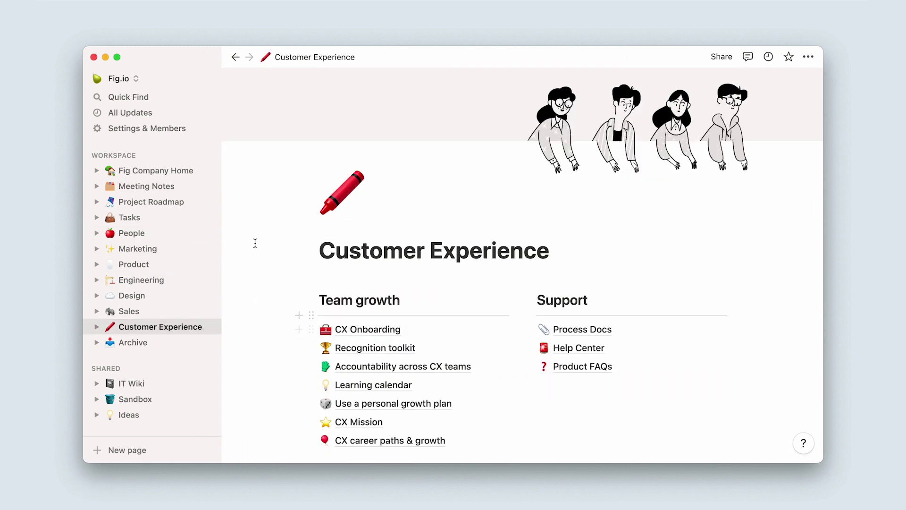
Step: Look through Fig Company Home, then open the Meeting Notes database
click(184, 173)
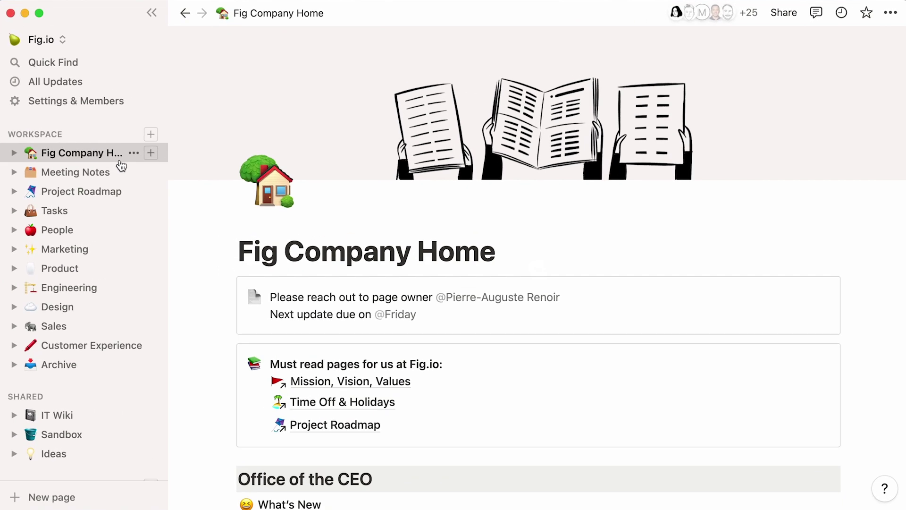
scroll(188, 213, down, 10)
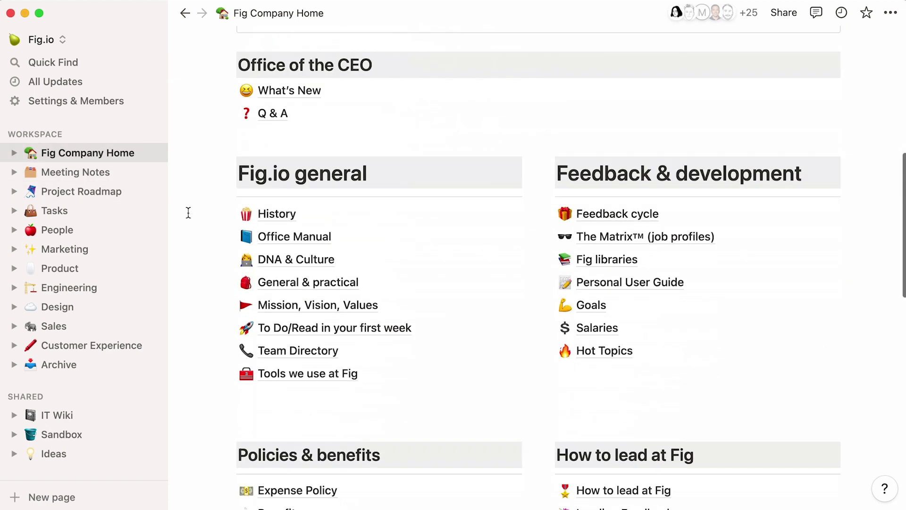
scroll(188, 213, down, 1)
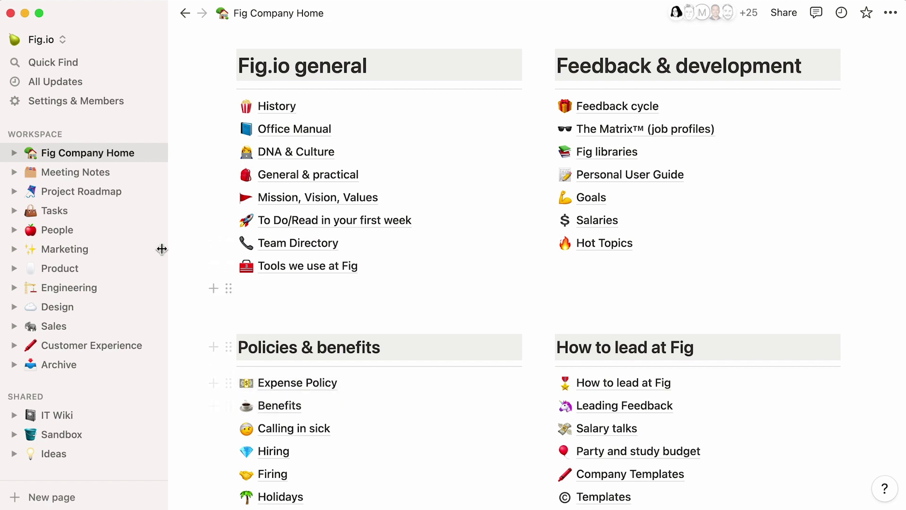
click(121, 180)
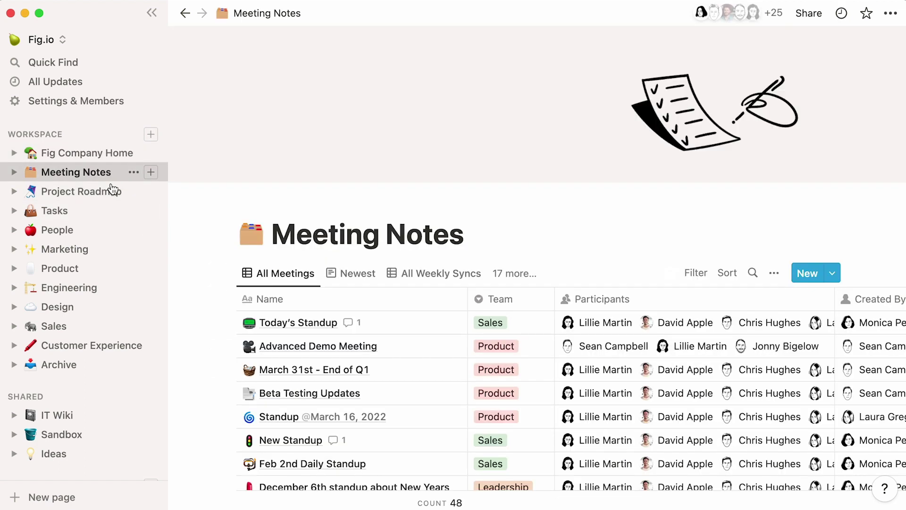
Step: Open the Tasks database from the sidebar
click(82, 219)
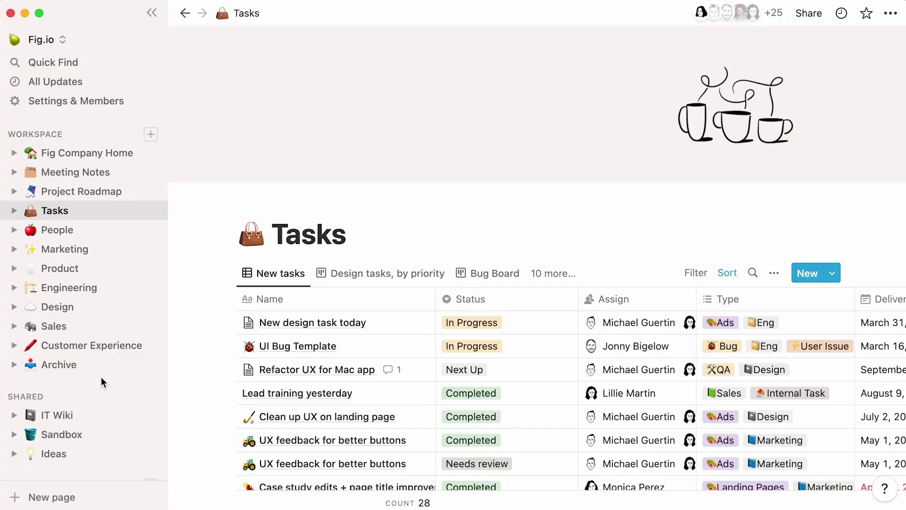
click(91, 108)
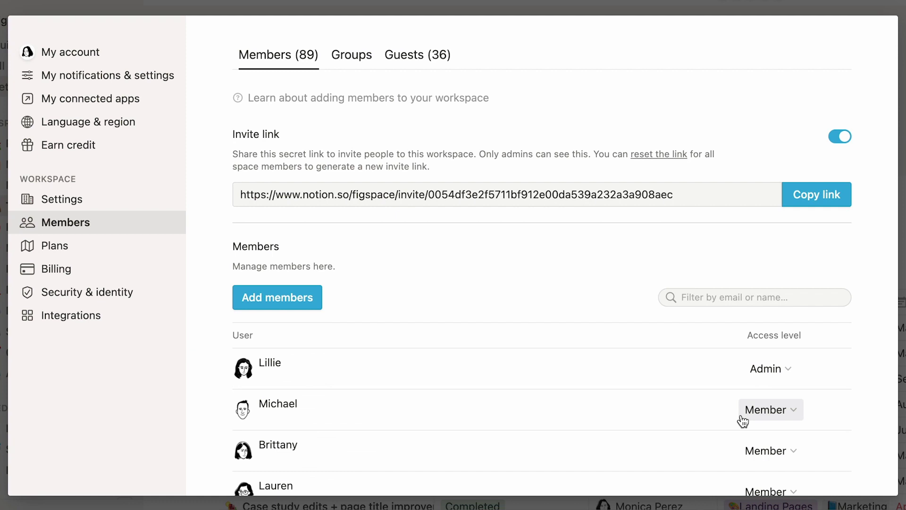
click(787, 369)
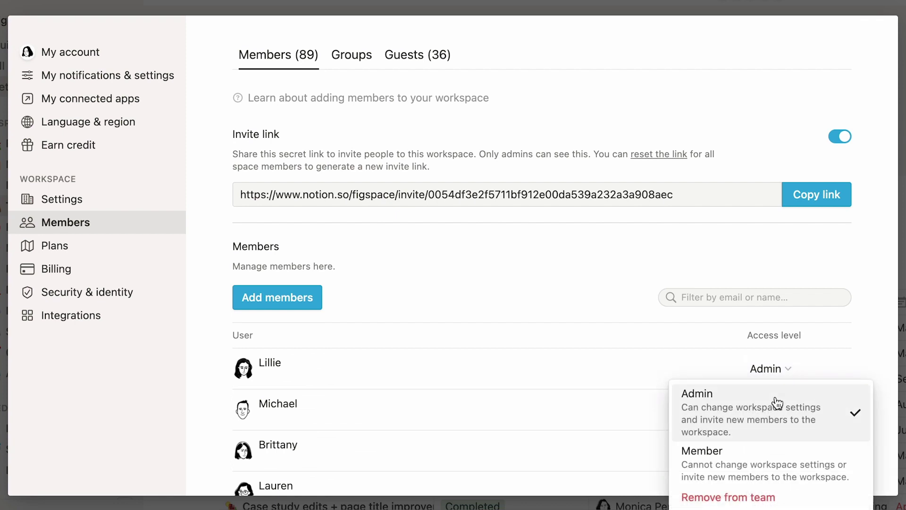
click(854, 361)
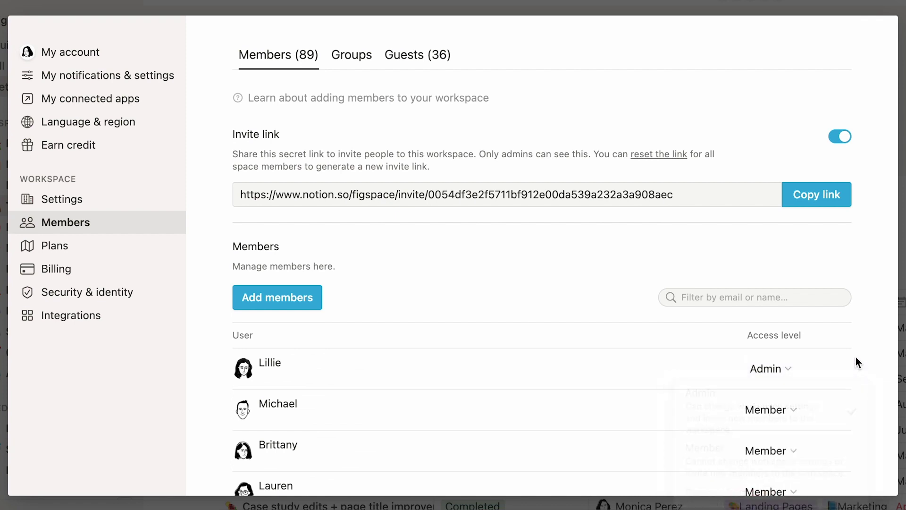
click(795, 414)
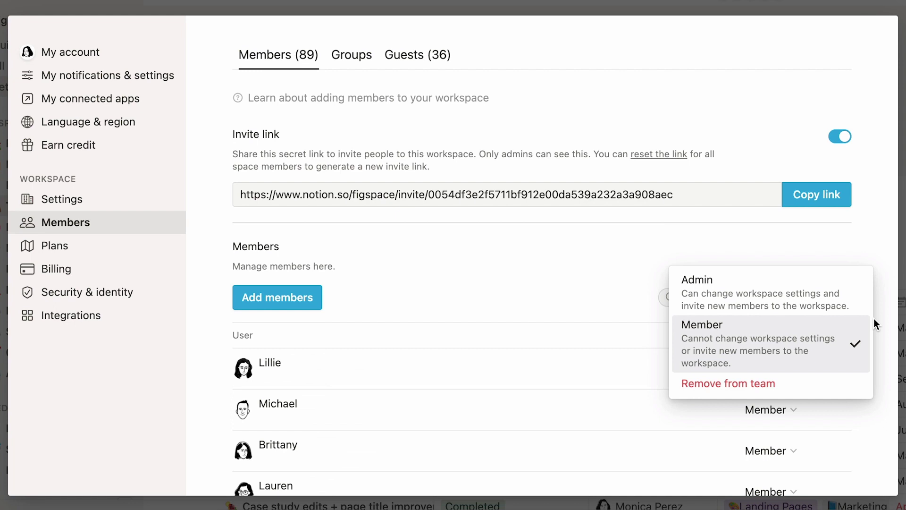
click(883, 307)
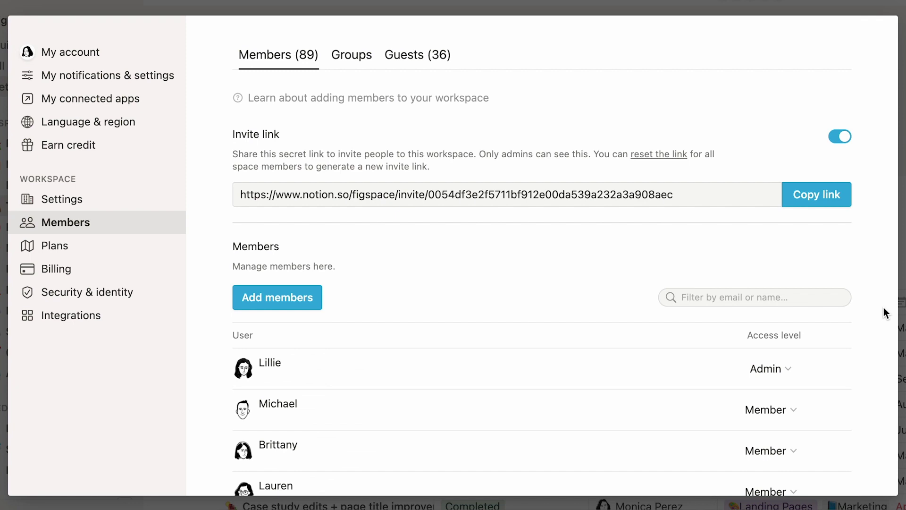
Step: Filter the member list by the name 'pierre', then clear the filter
click(823, 298)
text(pierre)
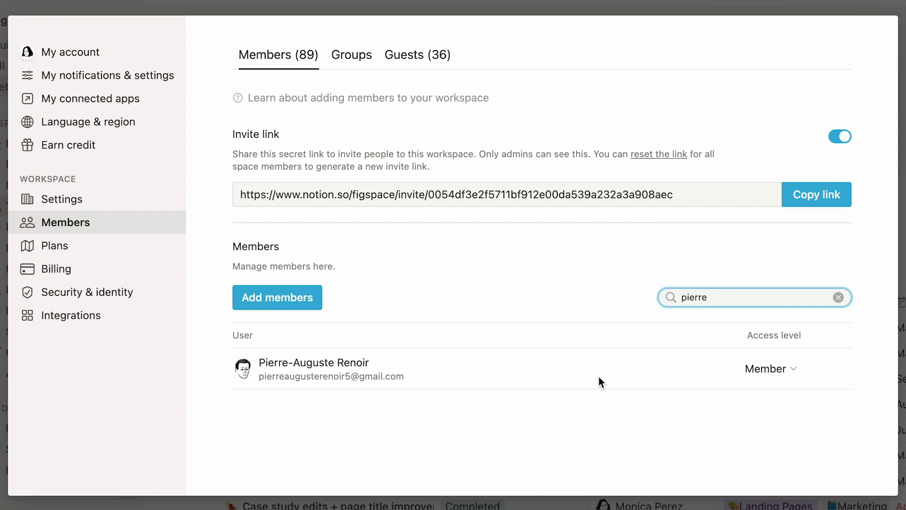
click(839, 297)
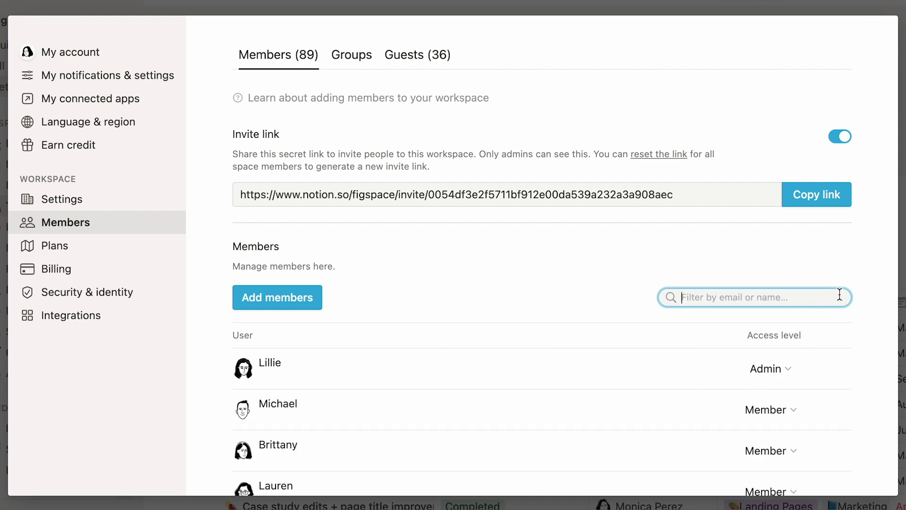
Step: Sort members by Access level so Members appear before Admins
click(772, 340)
click(771, 342)
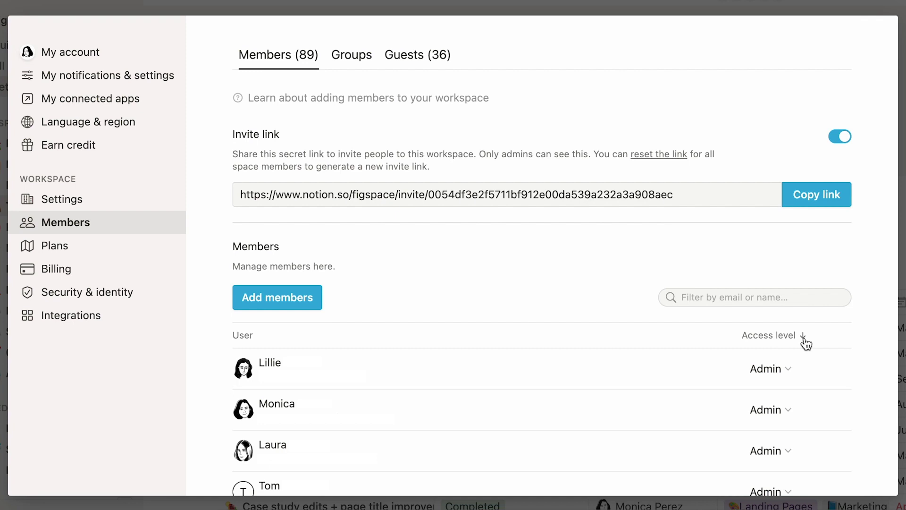
click(804, 336)
Step: In general workspace settings, add fast.co under Allowed email domains and click Update
click(96, 198)
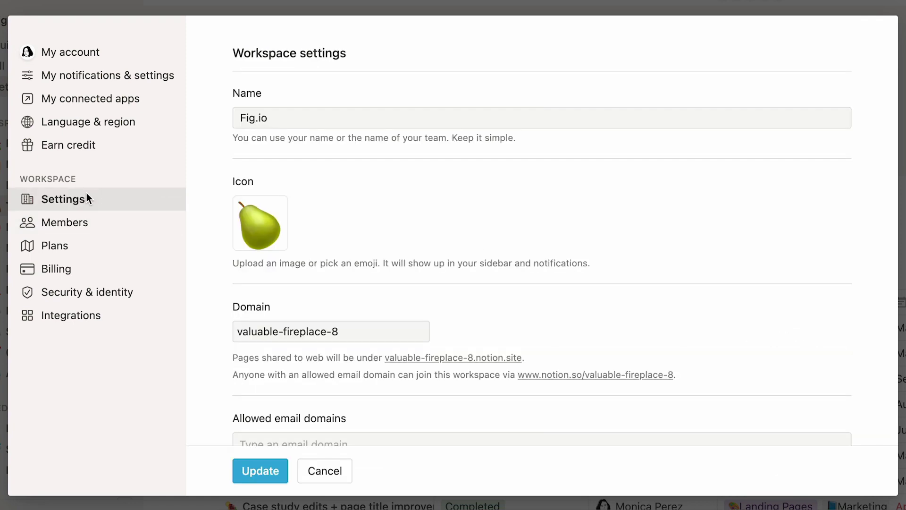
scroll(199, 245, down, 5)
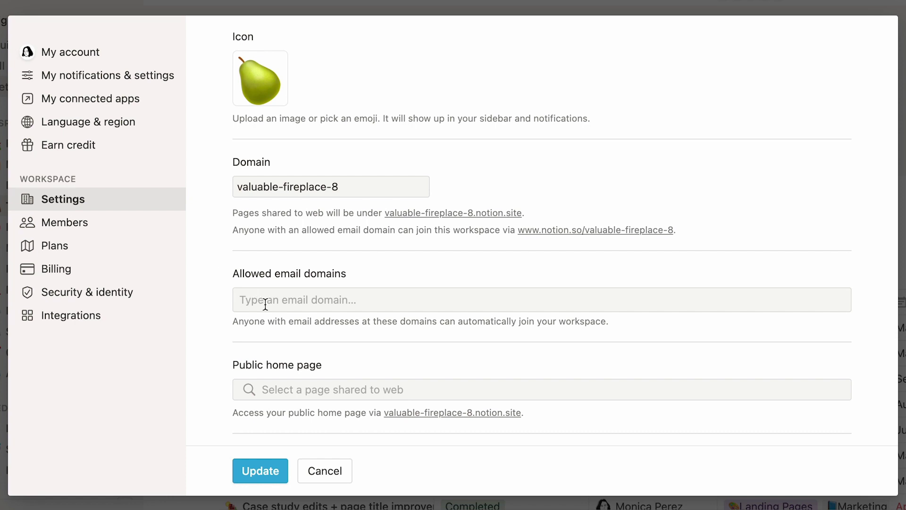
text(fast.co)
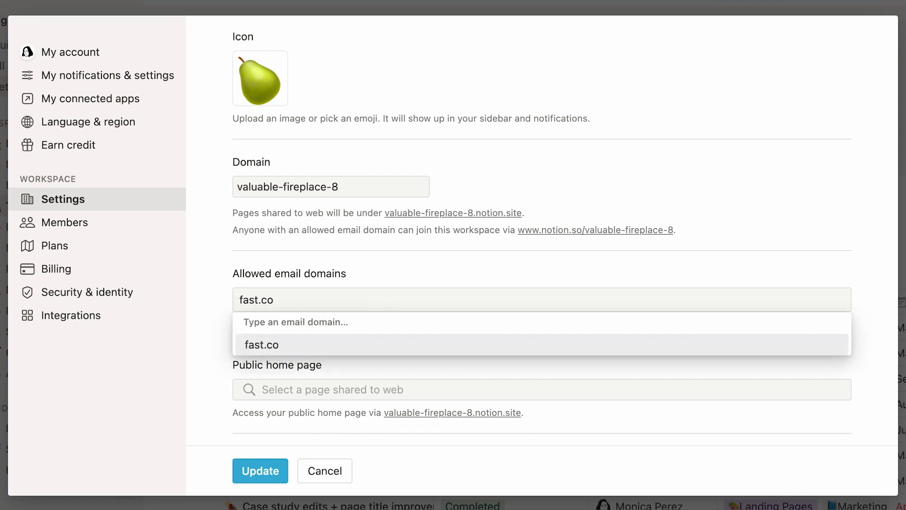
click(293, 348)
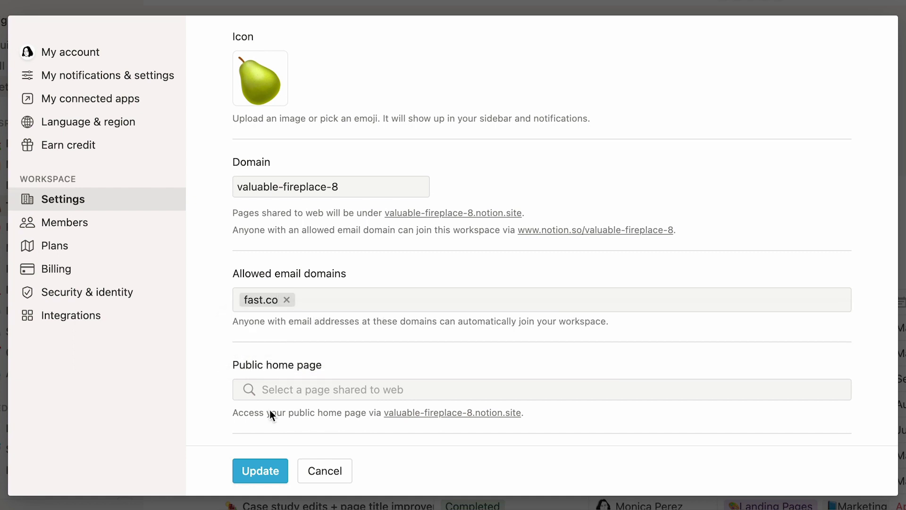
click(247, 473)
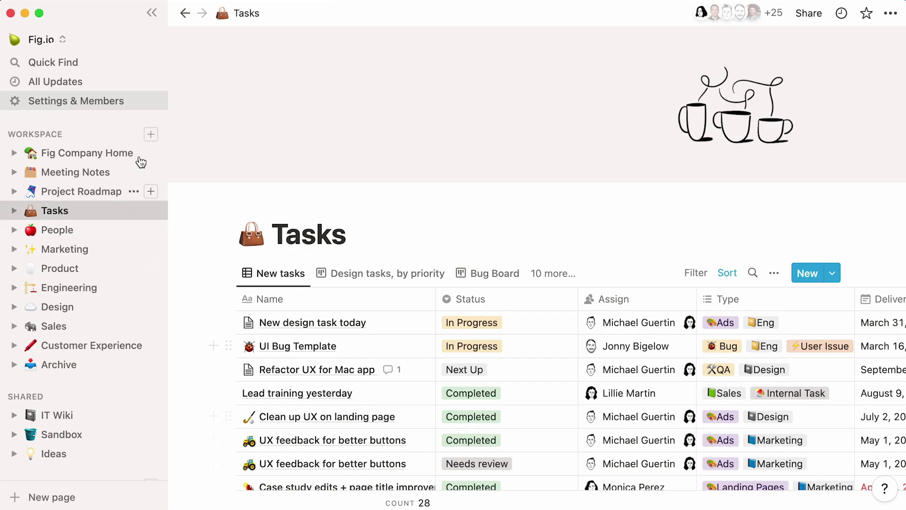
Step: Reopen general workspace settings and confirm fast.co appears under Allowed email domains
click(131, 102)
click(133, 205)
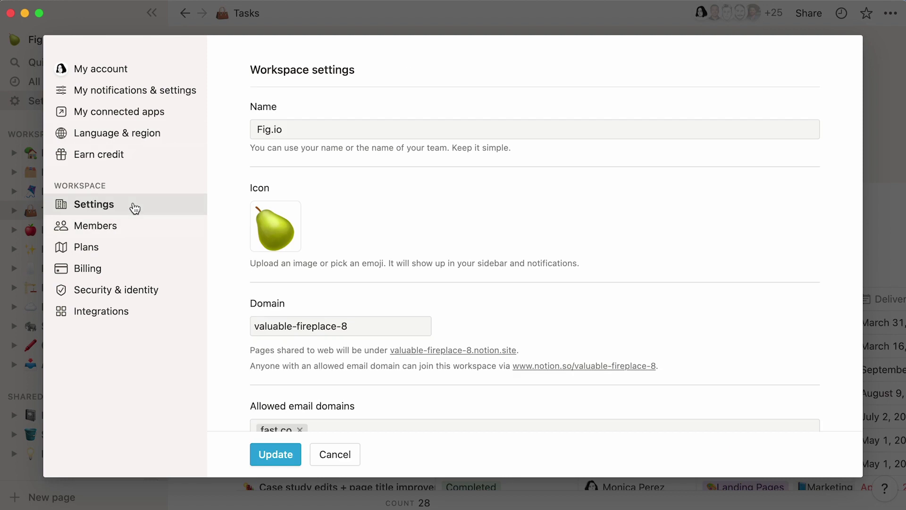
scroll(218, 211, down, 3)
scroll(217, 211, down, 2)
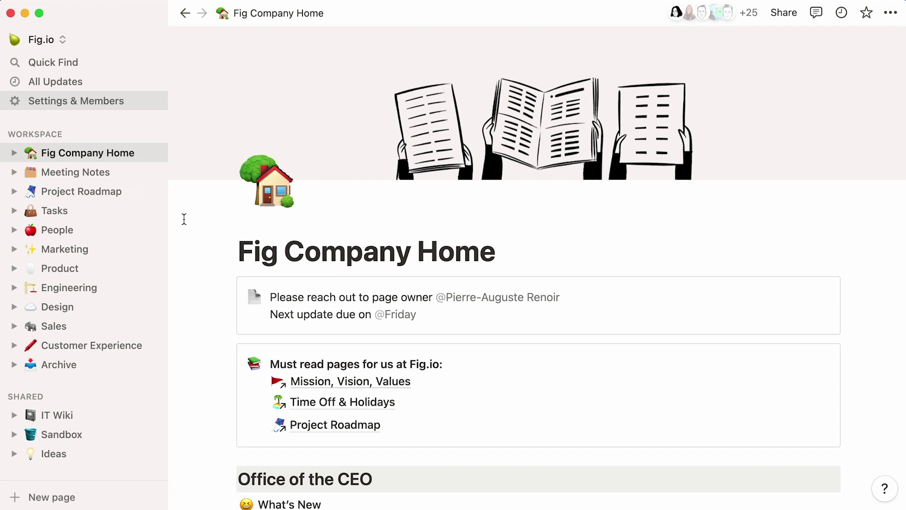
Step: Scroll Fig Company Home to Policies & benefits, open Benefits, and scroll down it
scroll(184, 219, down, 15)
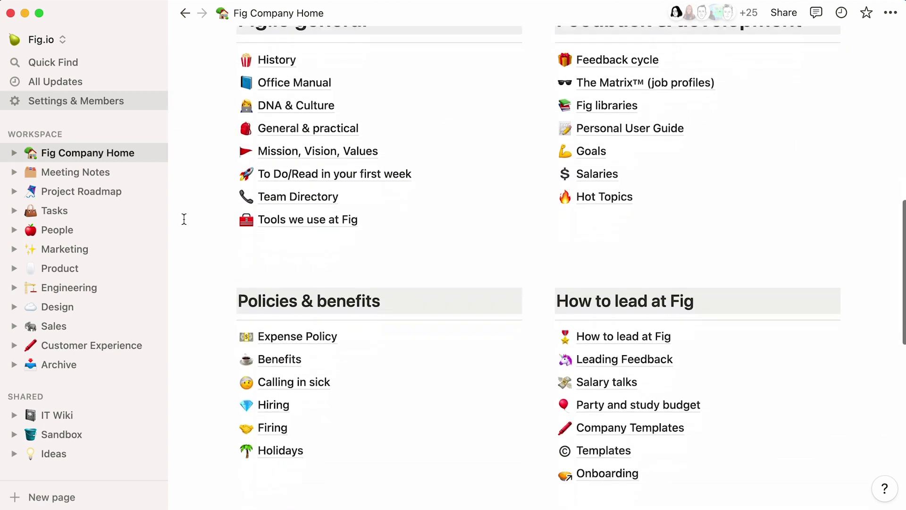
scroll(184, 219, down, 5)
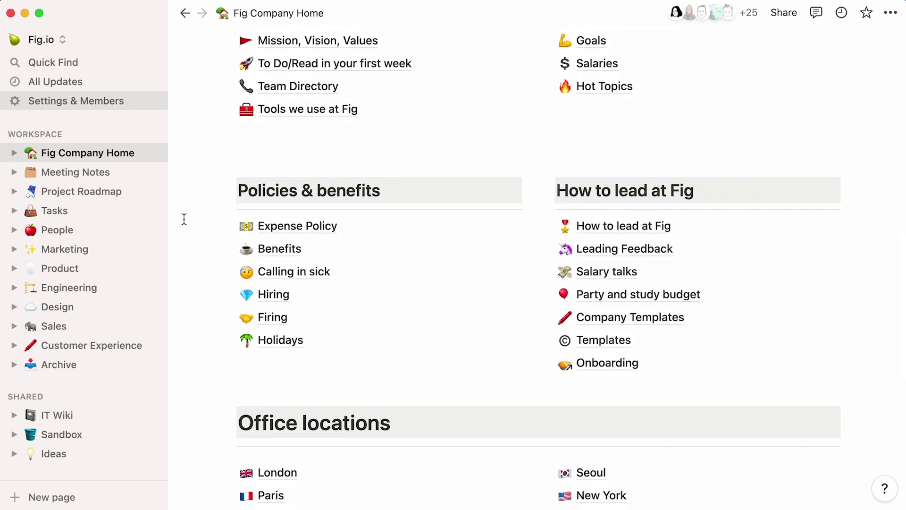
click(304, 261)
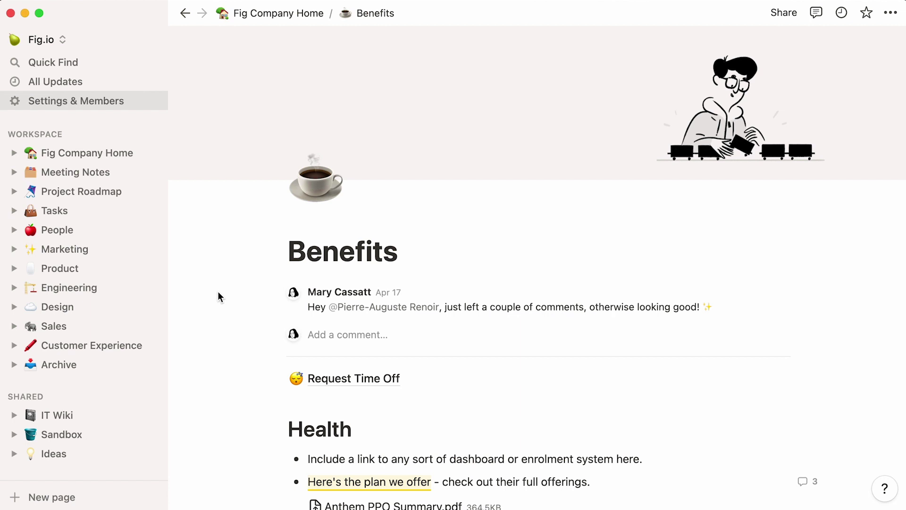
scroll(219, 297, down, 9)
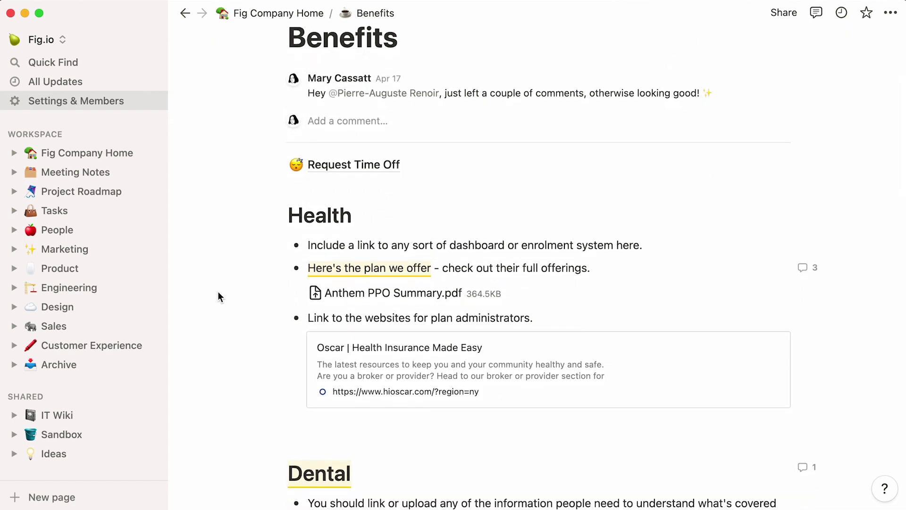
click(130, 101)
click(189, 287)
scroll(232, 283, down, 10)
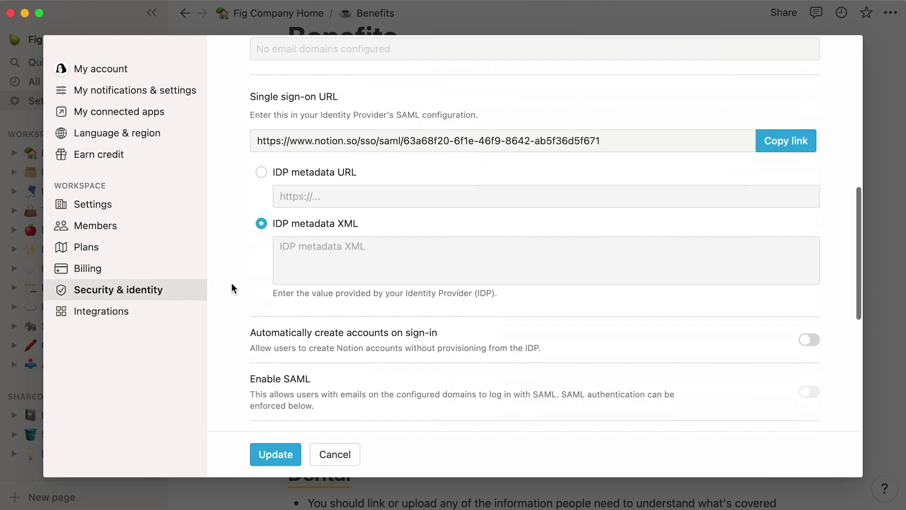
scroll(231, 282, down, 5)
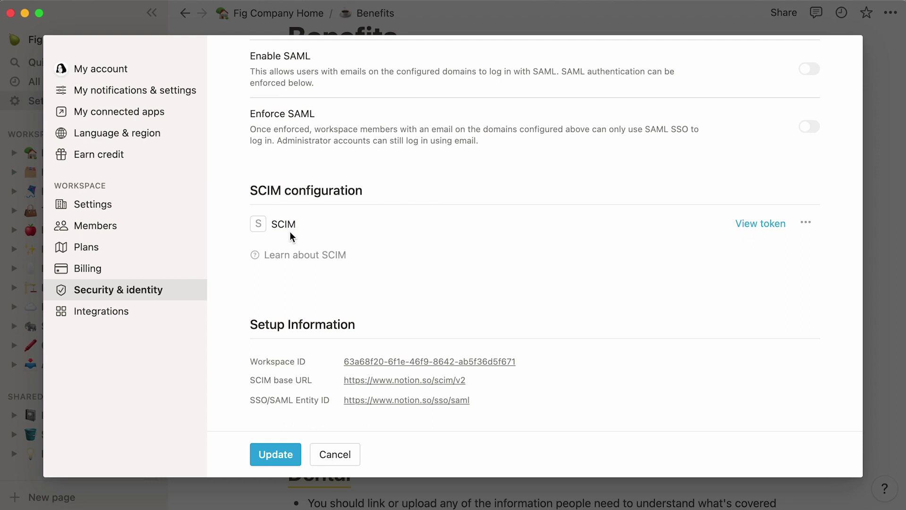
click(633, 24)
Step: Share the Benefits page with the People group
click(780, 17)
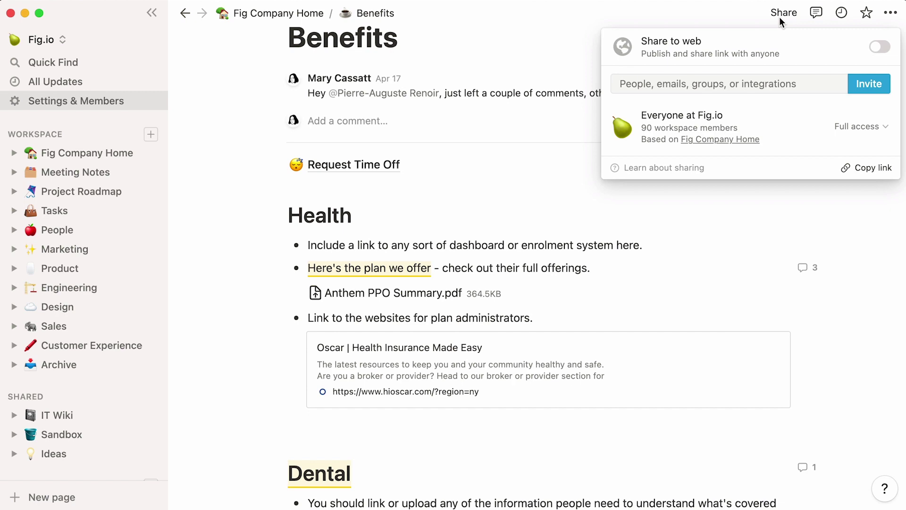
click(694, 85)
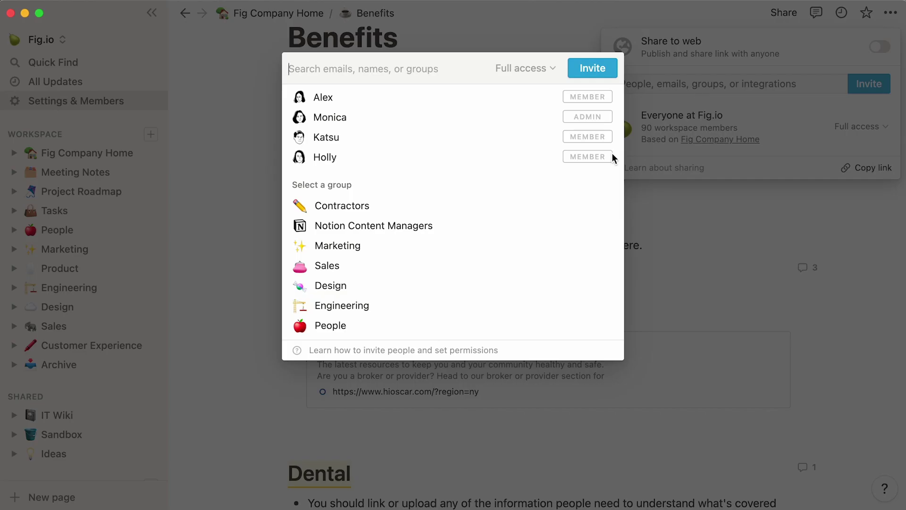
click(401, 324)
click(579, 75)
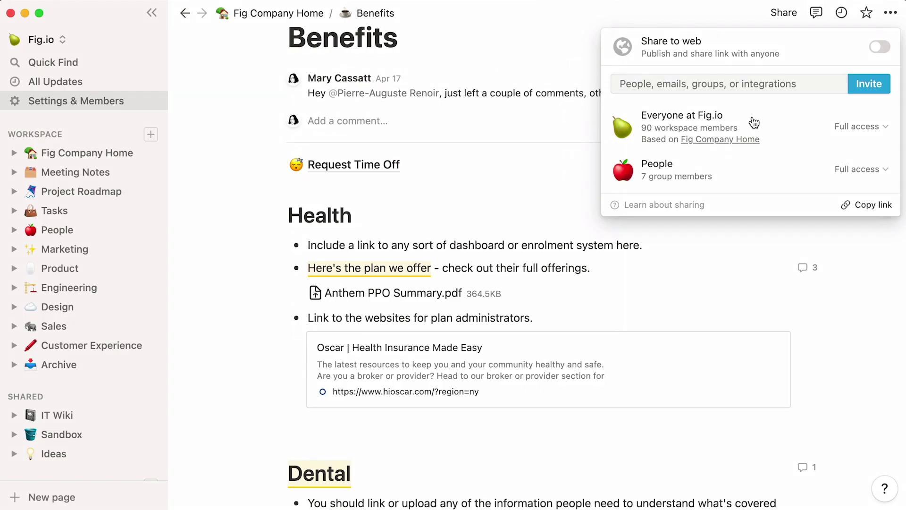
Step: Set Everyone at Fig.io to No access, confirm Restrict access, and open Settings & Members
click(834, 132)
click(813, 282)
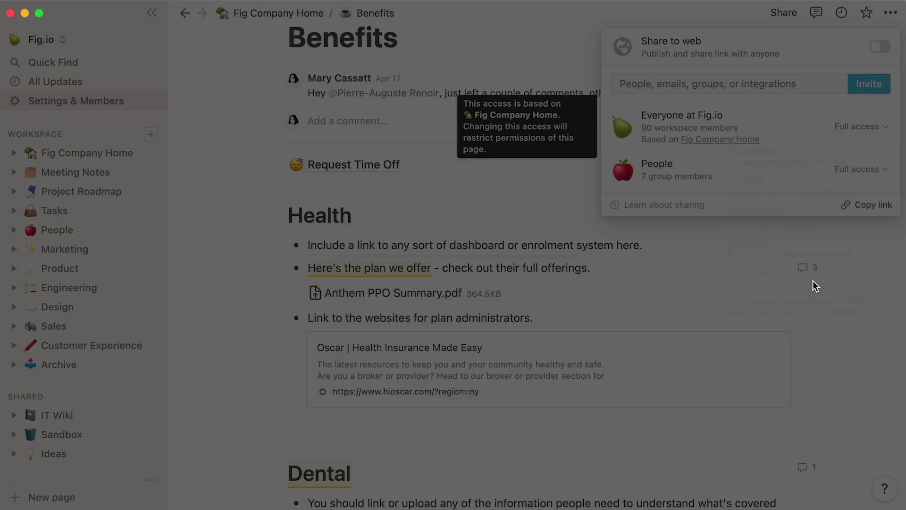
click(533, 263)
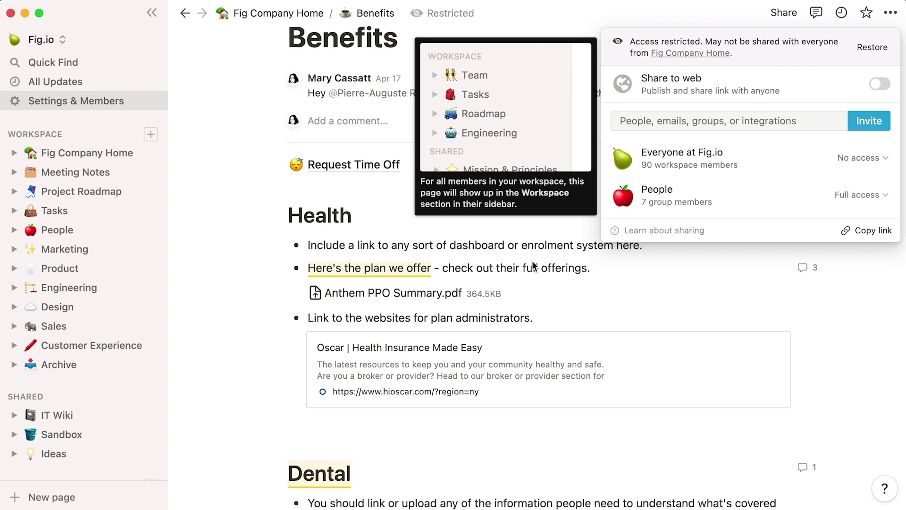
click(532, 265)
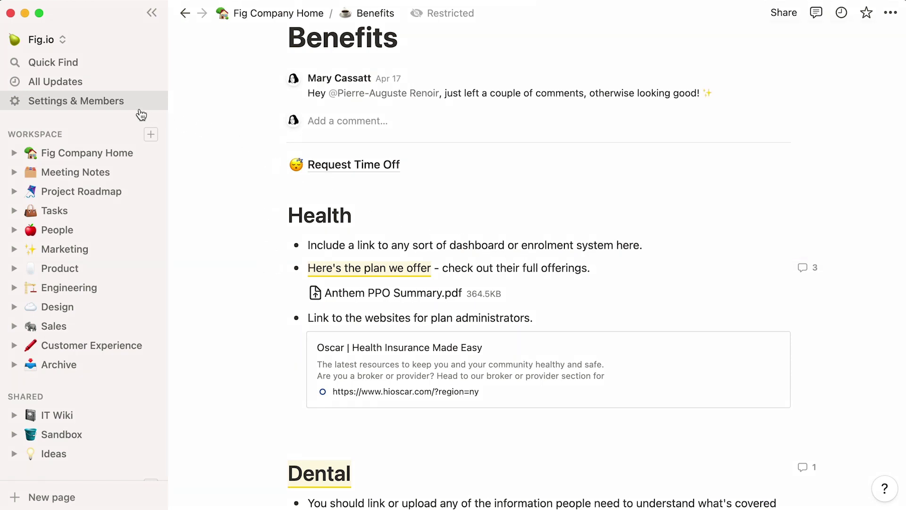
click(134, 106)
Step: Review the Groups (Contractors, Notion Content Managers) and Guests tabs, then close settings
click(356, 79)
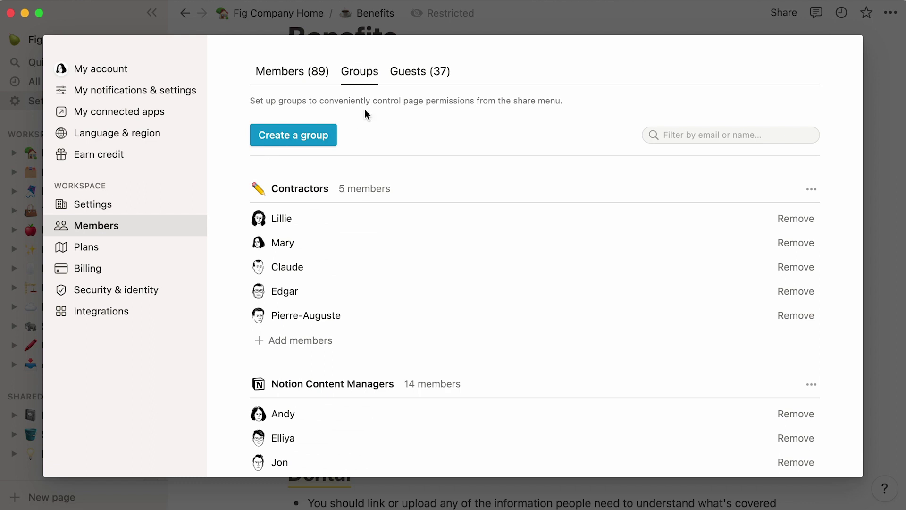
click(416, 84)
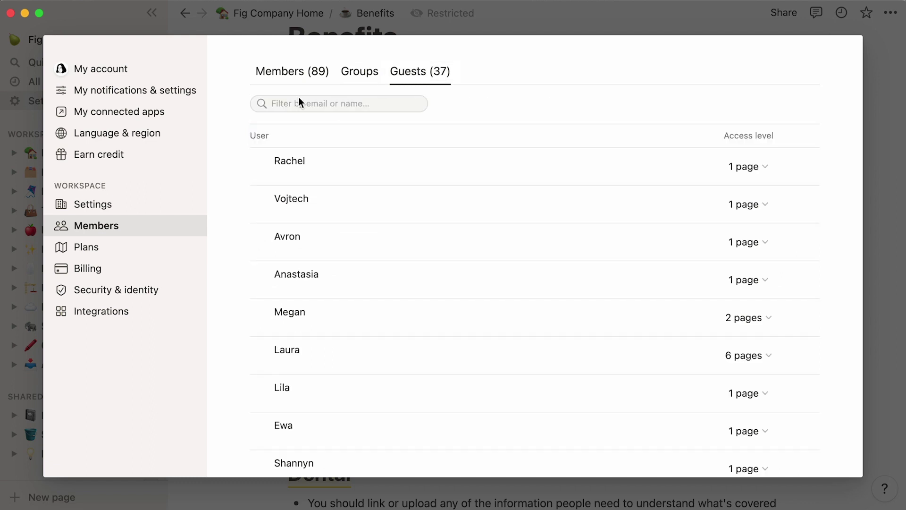
click(33, 198)
Step: Go to Customer Experience > CX Onboarding and open its Share menu
click(105, 353)
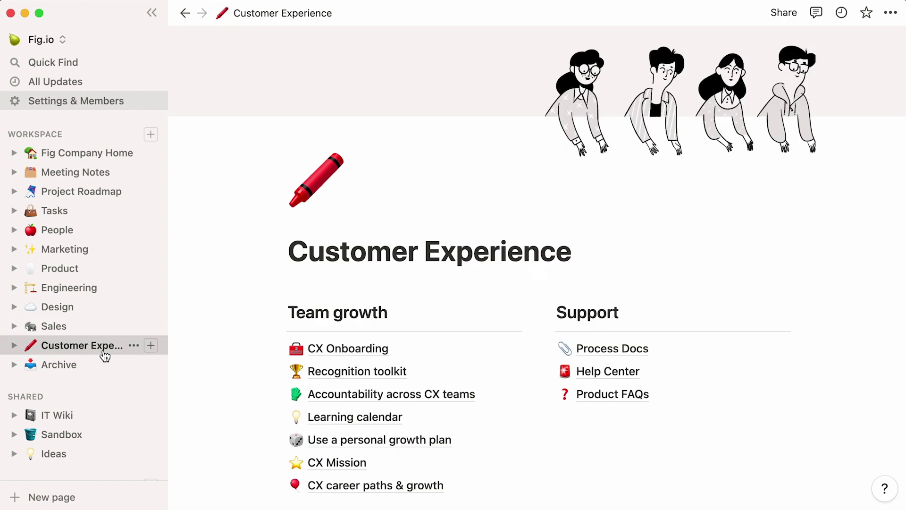
click(315, 352)
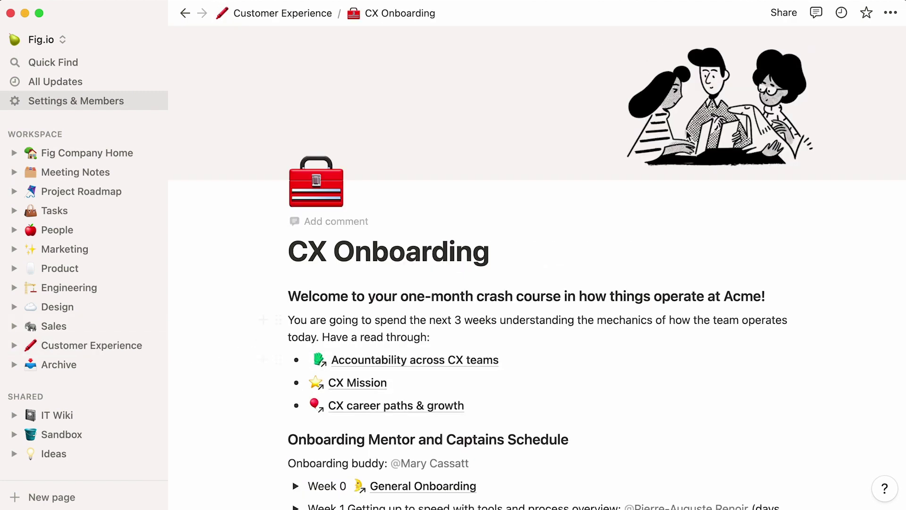
click(788, 20)
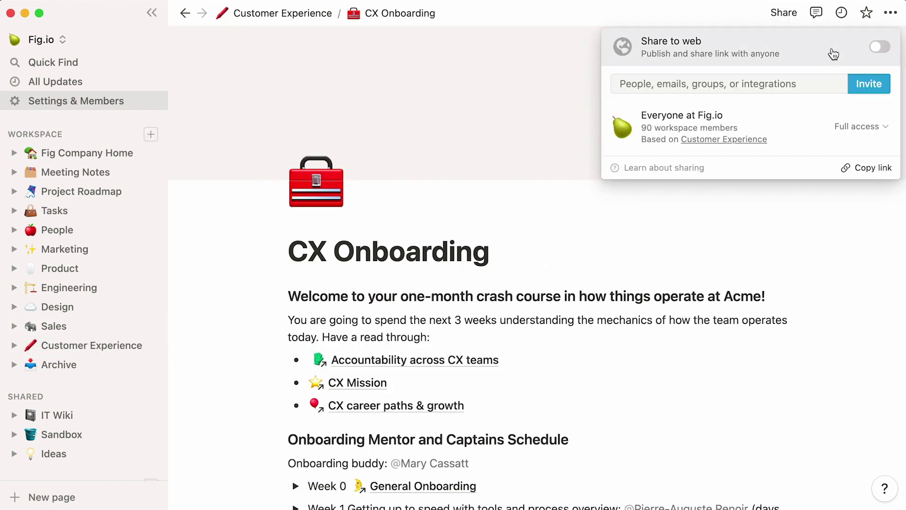
Step: Invite a guest by their e-mail address with Can edit access
click(863, 87)
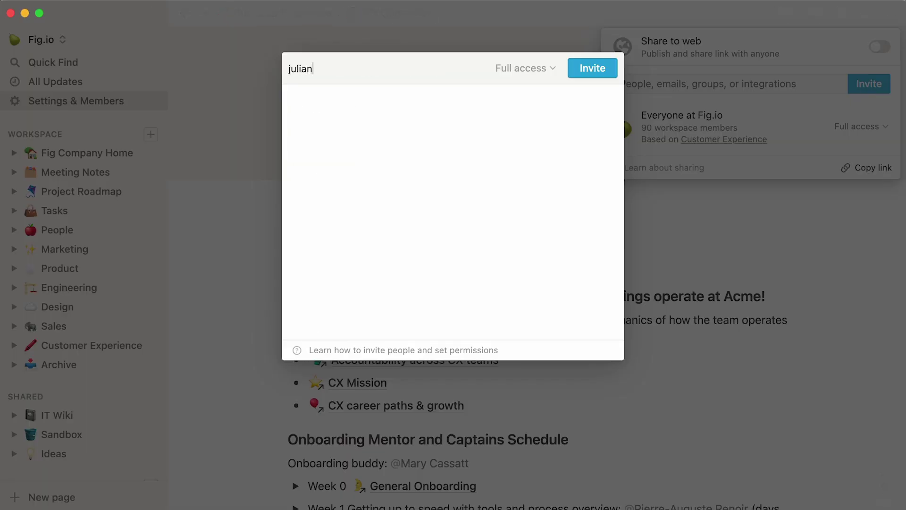
click(521, 120)
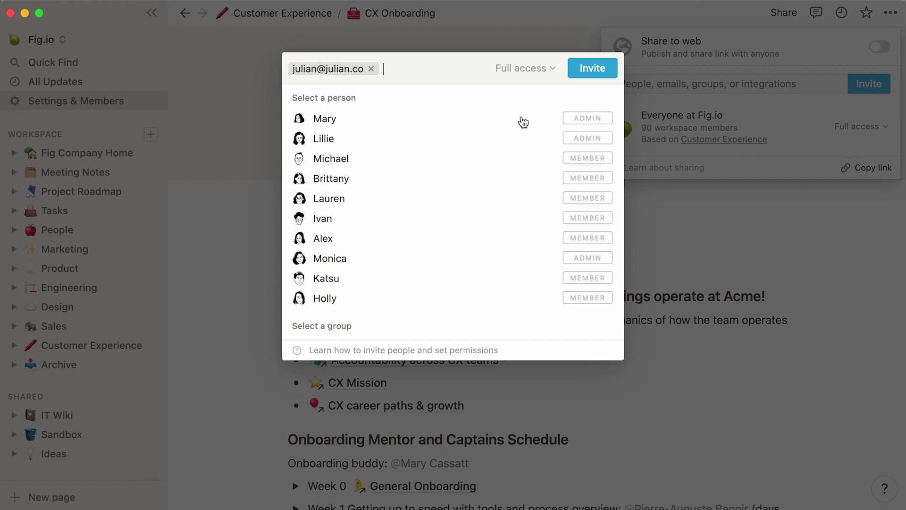
click(549, 70)
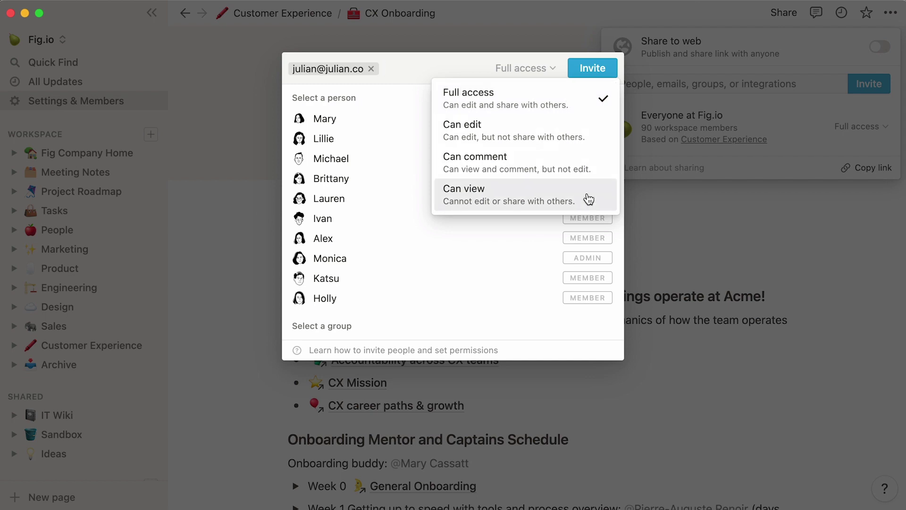
click(603, 137)
click(611, 78)
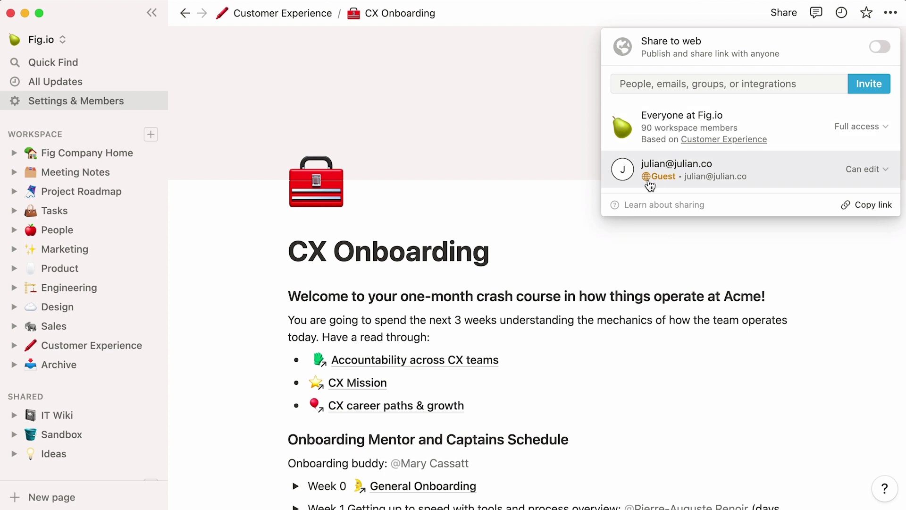
Step: Filter the Guests list by the new guest's name and show their one accessible page, CX Onboarding
click(480, 199)
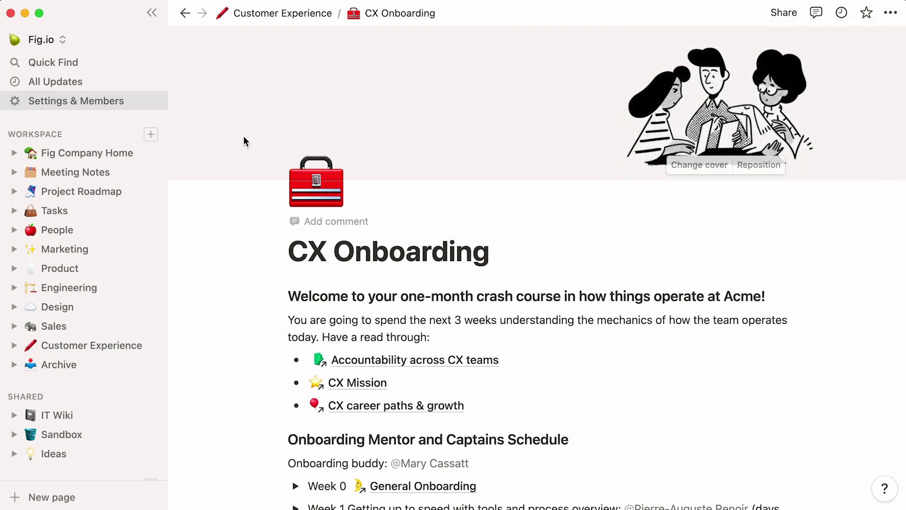
click(119, 101)
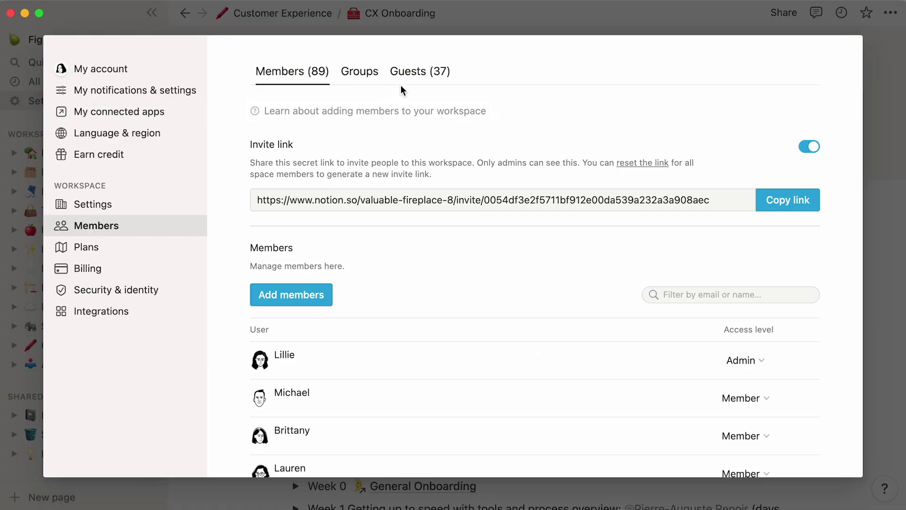
click(422, 71)
click(355, 99)
text(ju)
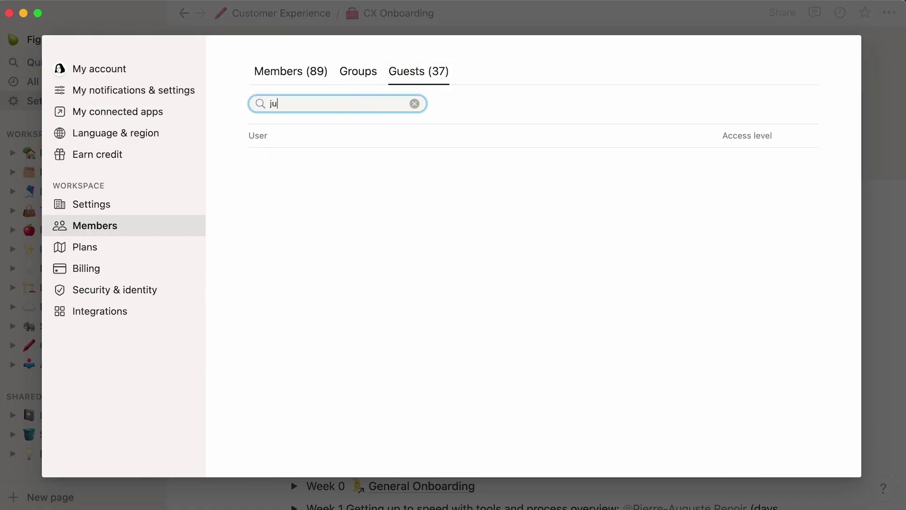
text(lian)
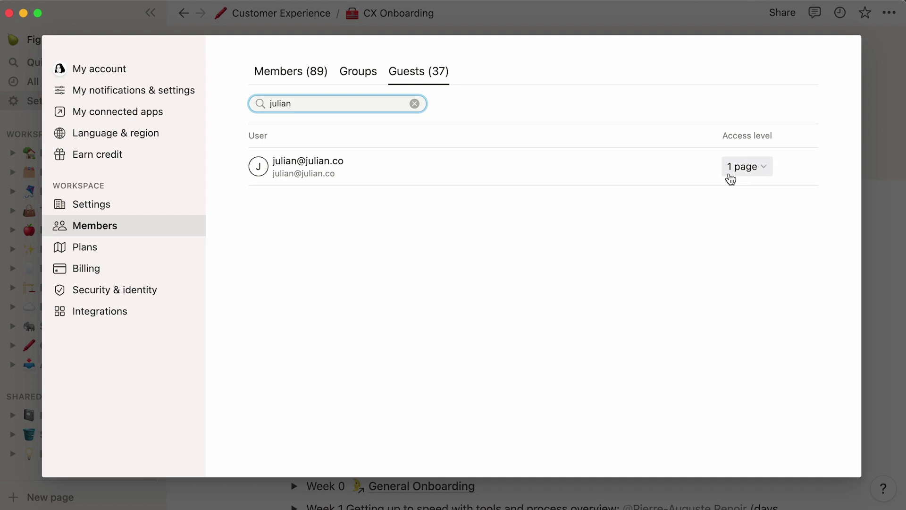
click(730, 175)
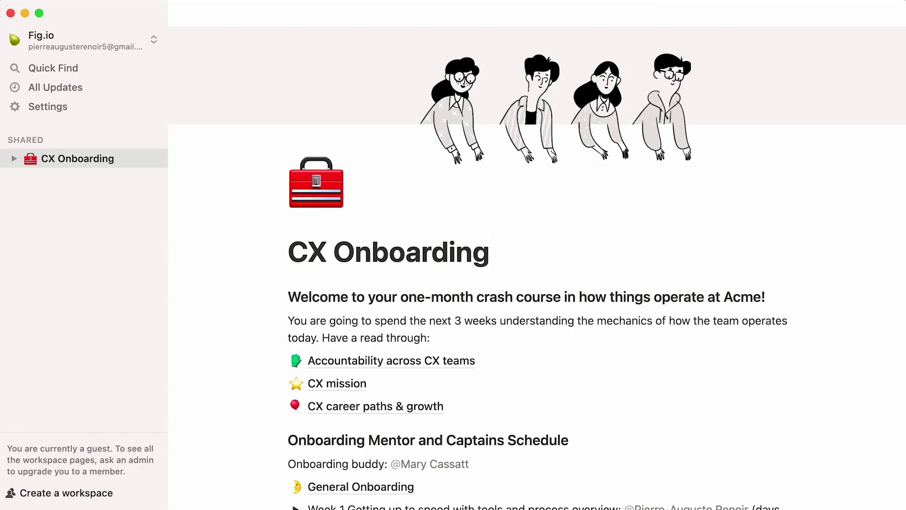
Step: Add a 'First Draft' line under the CX Onboarding title and turn it into a sub-page
key(Return)
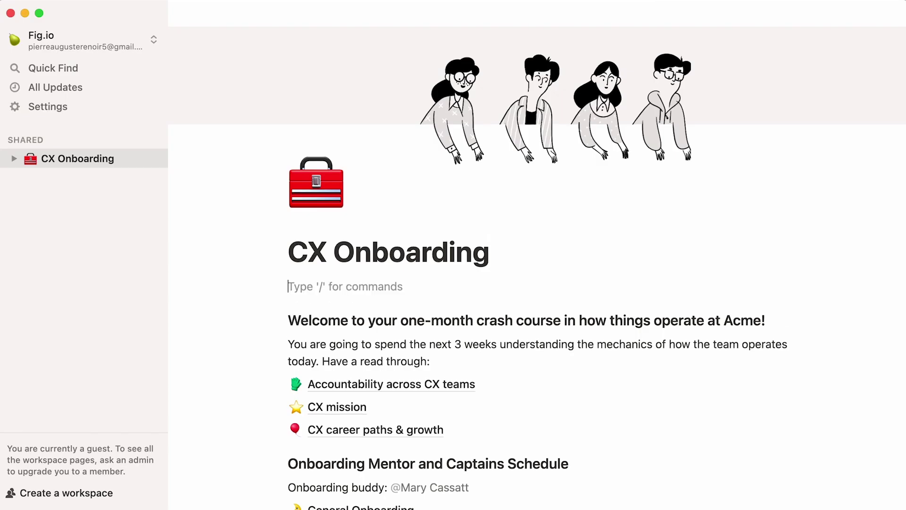
text(First Draft)
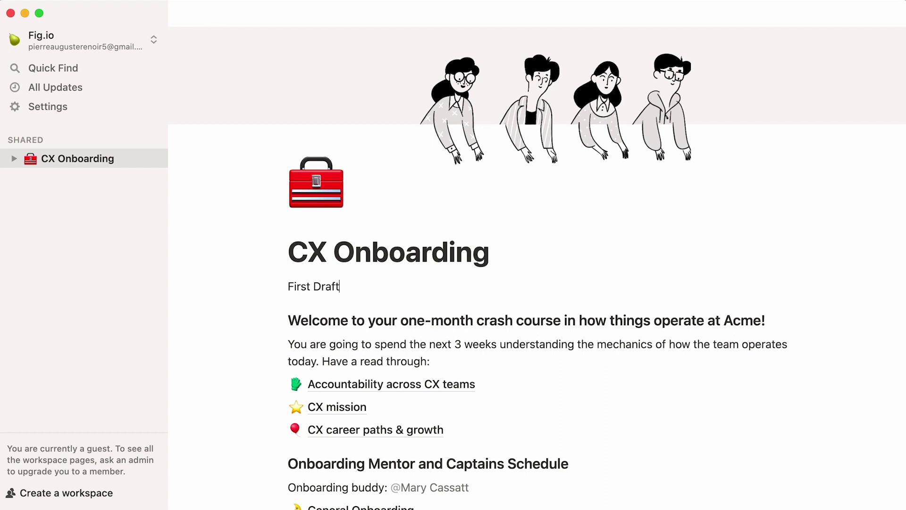
text(/turnp)
key(Return)
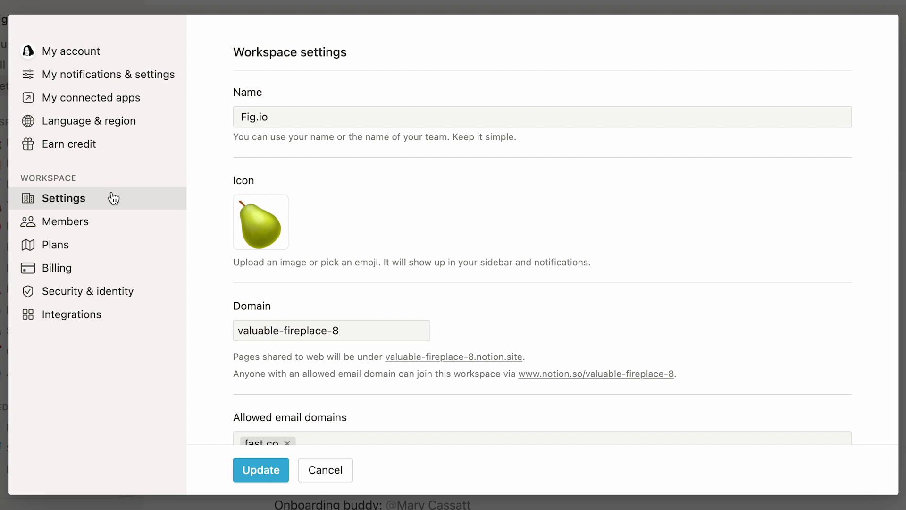
Step: Replace the valuable-fireplace-8 workspace domain with 'figspace', since 'fig' is already taken
scroll(202, 215, down, 4)
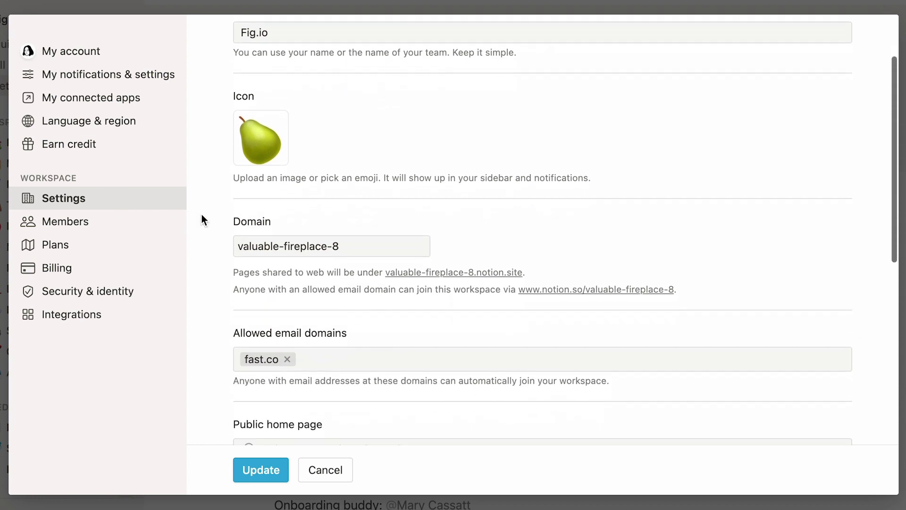
scroll(202, 214, down, 3)
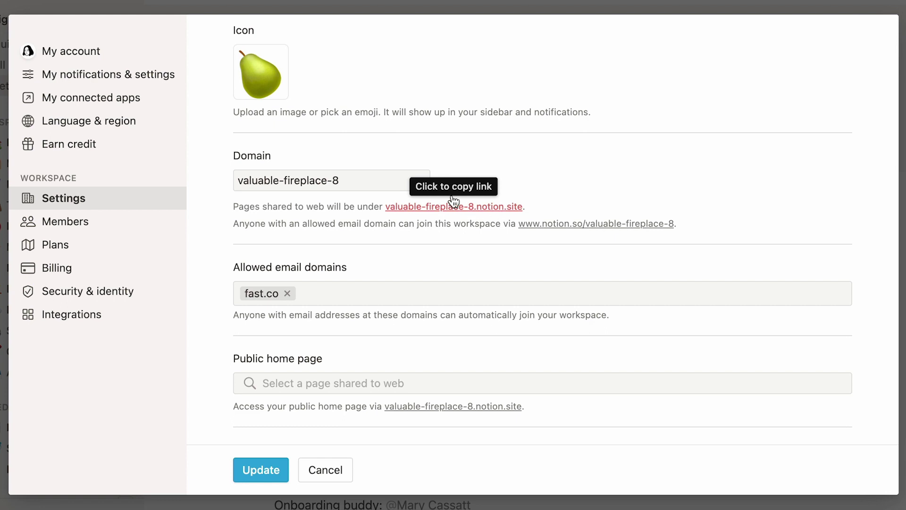
triple_click(370, 176)
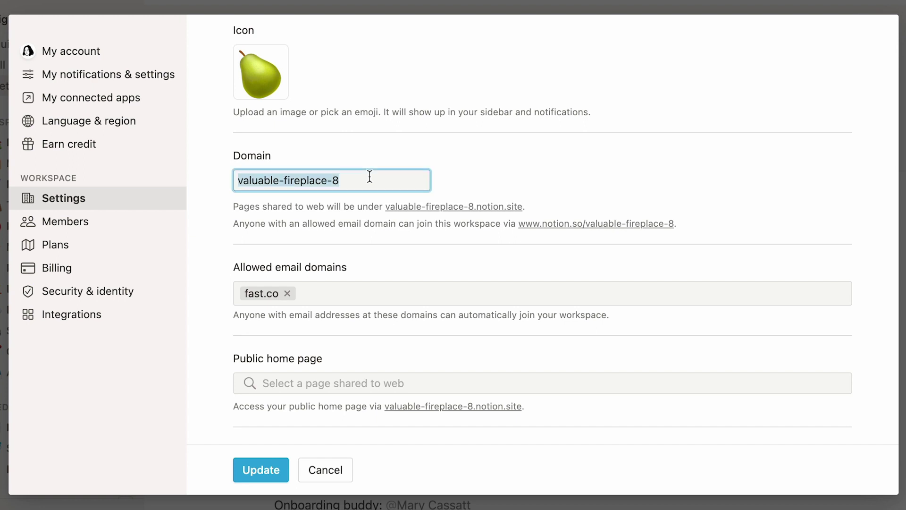
text(fig)
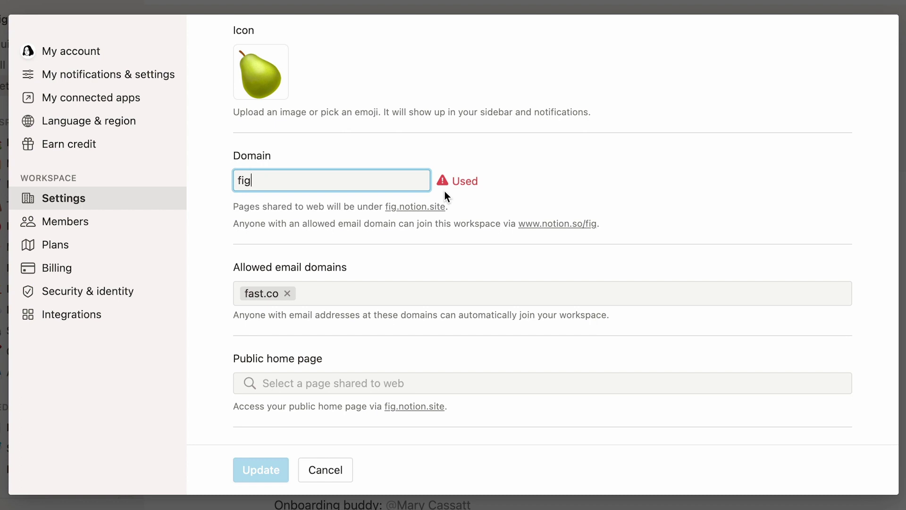
text(space)
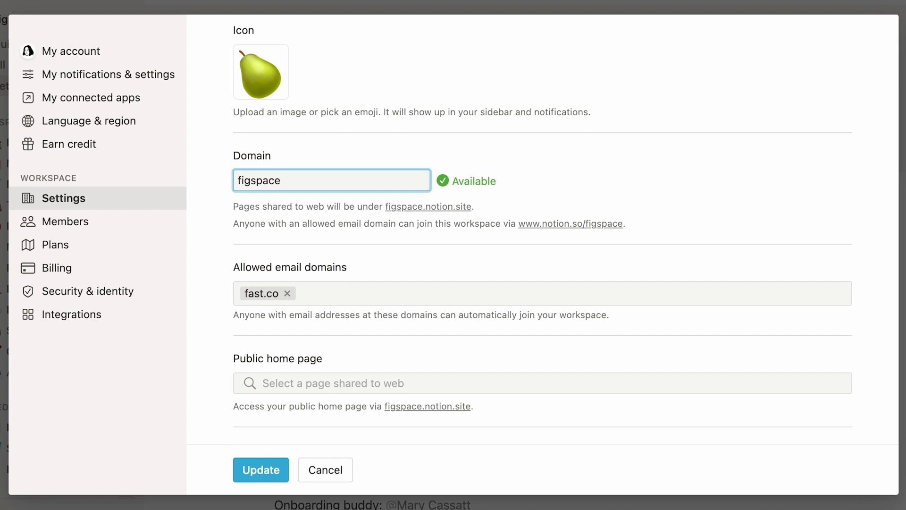
click(445, 191)
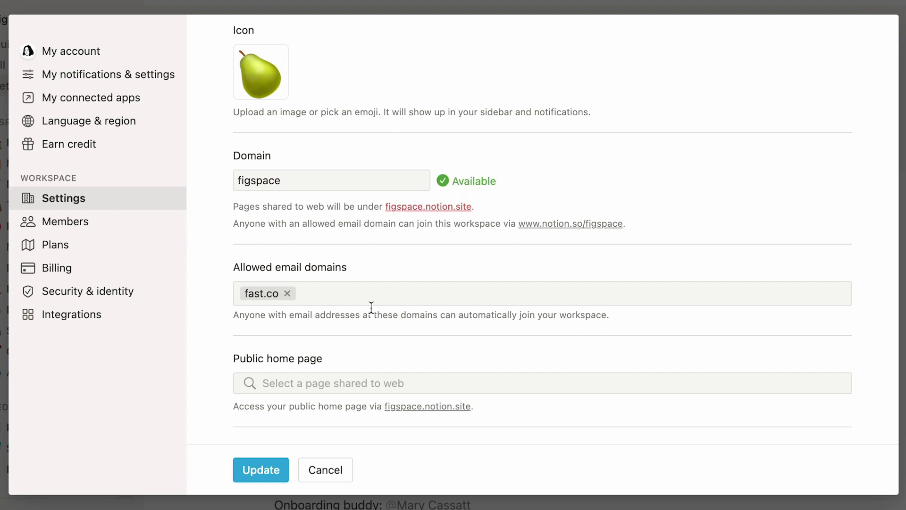
Step: Save the figspace domain, then publish Careers at Fig to the web and copy its link
click(239, 473)
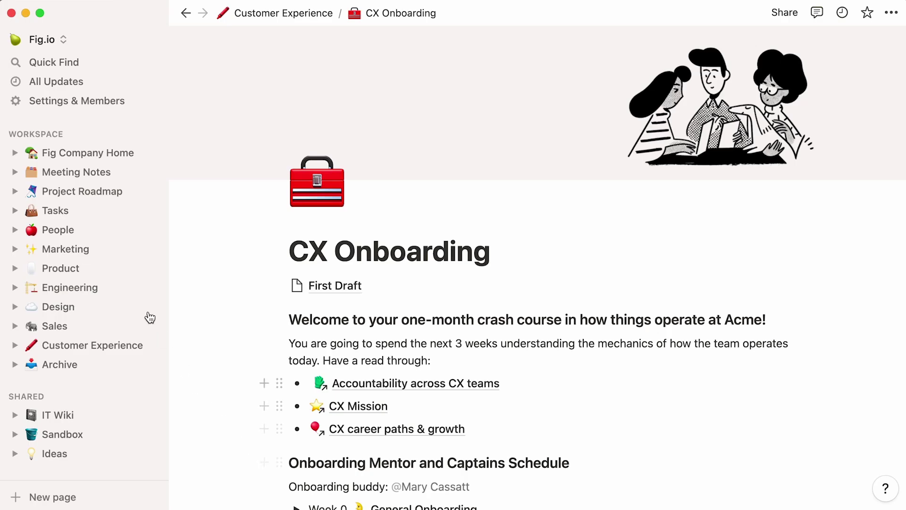
click(93, 232)
click(332, 352)
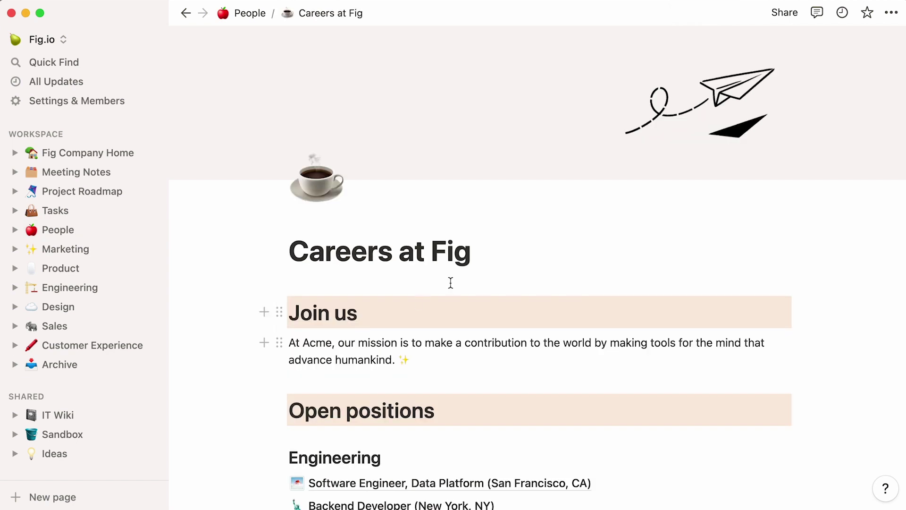
click(772, 21)
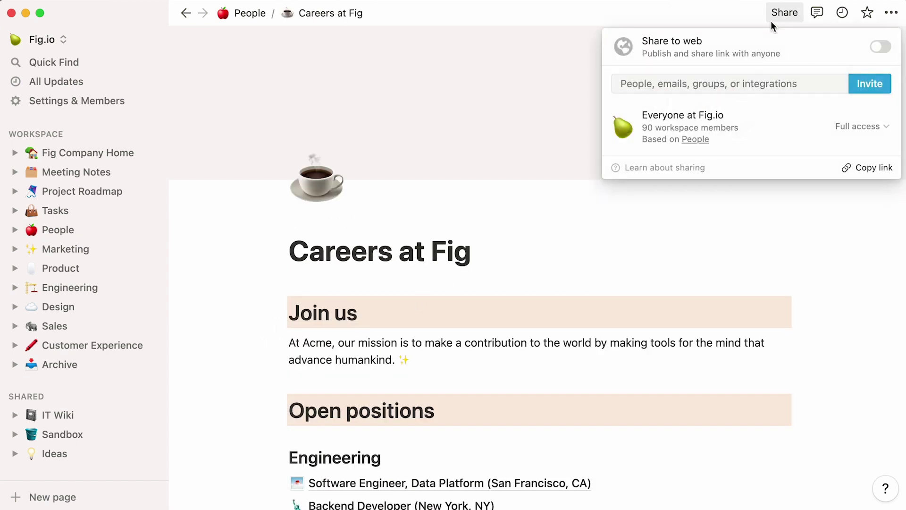
click(879, 47)
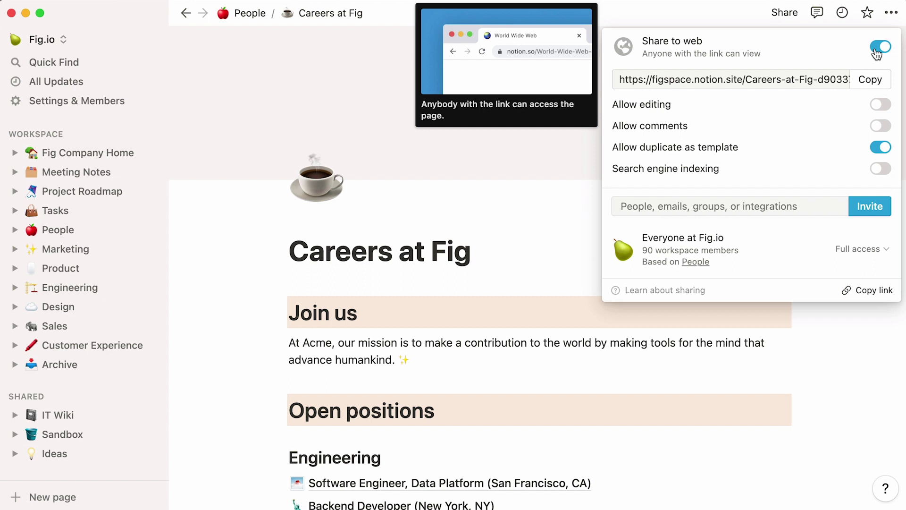
click(869, 86)
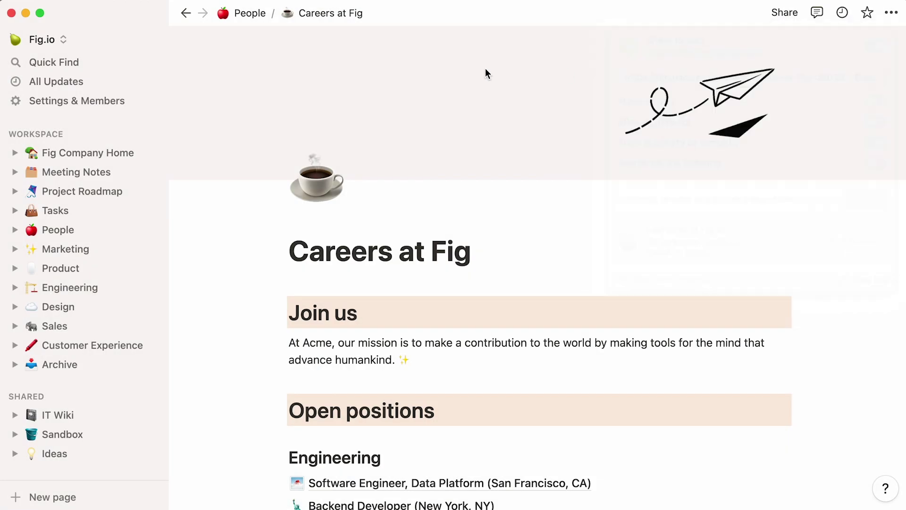
Step: Choose Careers at Fig as the figspace.notion.site public home page and update the settings
click(112, 103)
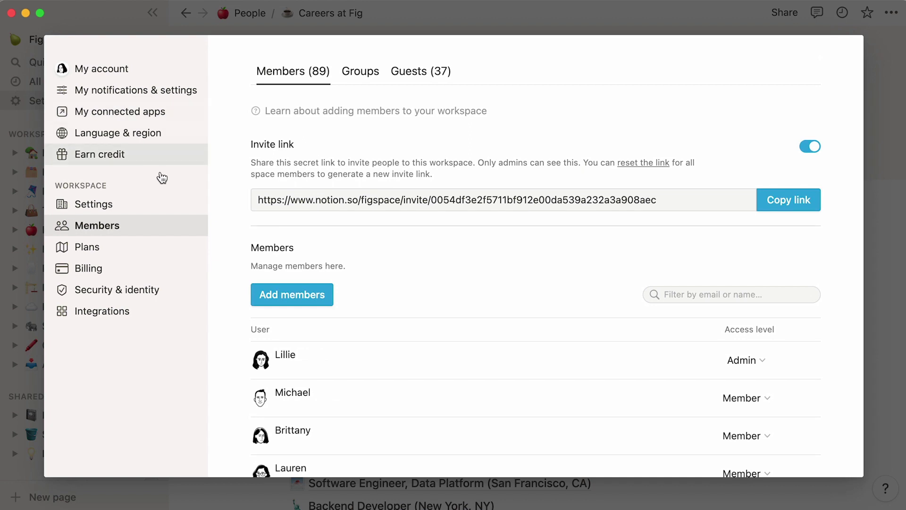
click(174, 203)
scroll(217, 222, down, 5)
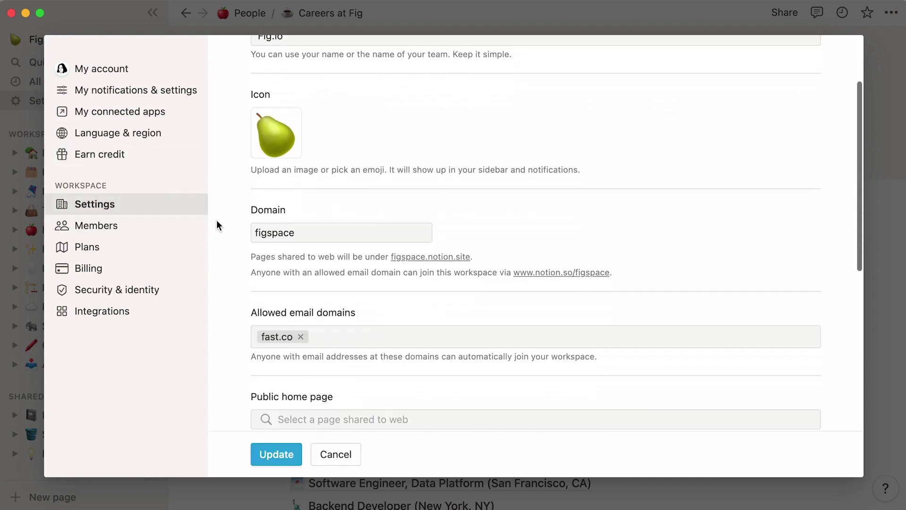
scroll(217, 220, down, 2)
click(330, 259)
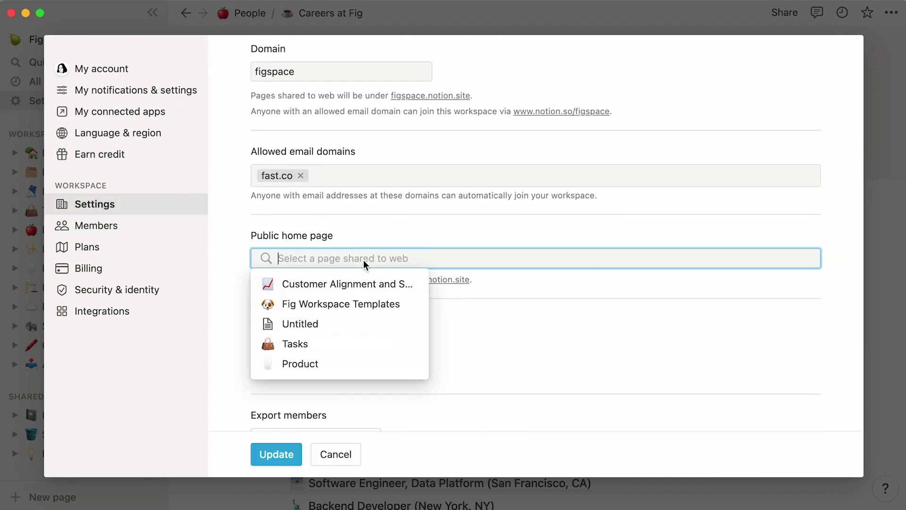
text(careers)
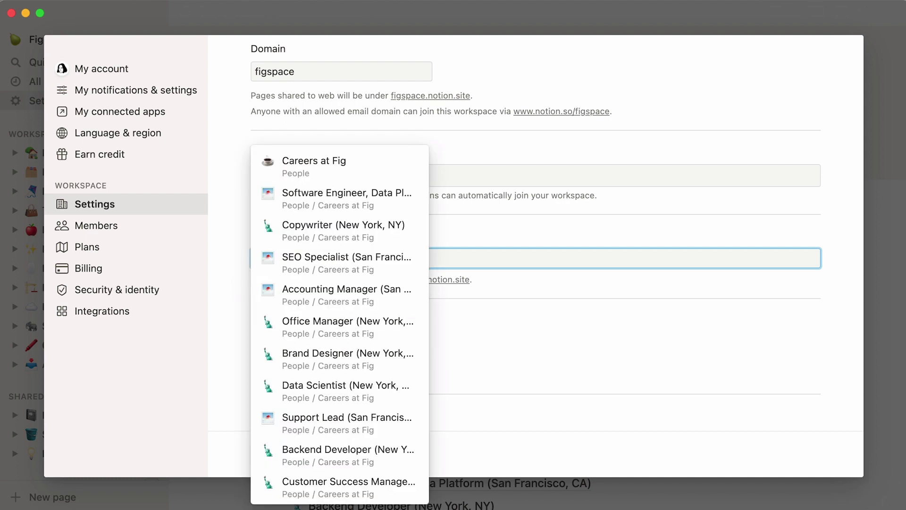
click(385, 169)
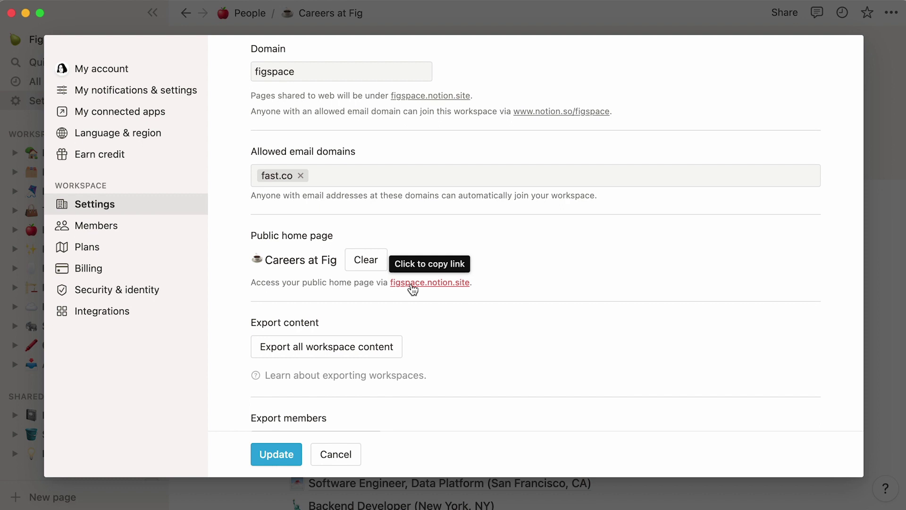
click(261, 460)
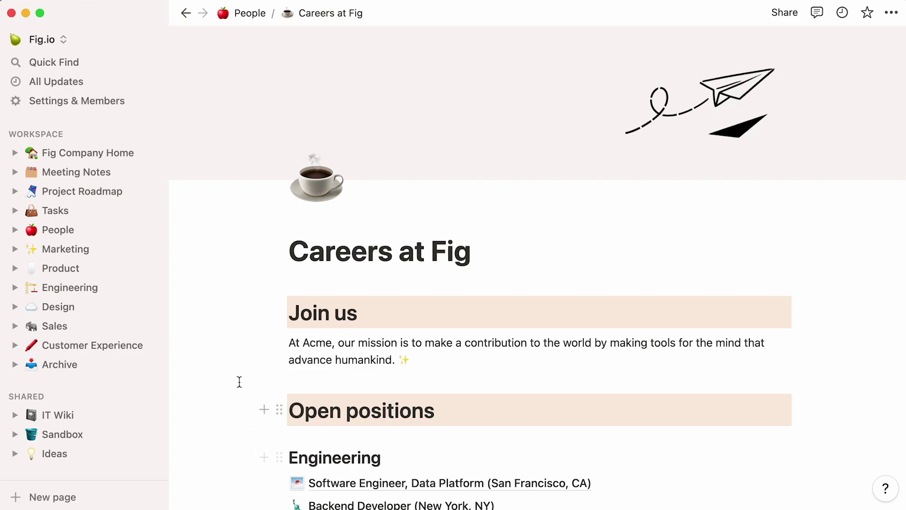
Step: Switch on 'Prevent members from sharing pages publicly' in Security & identity
click(124, 104)
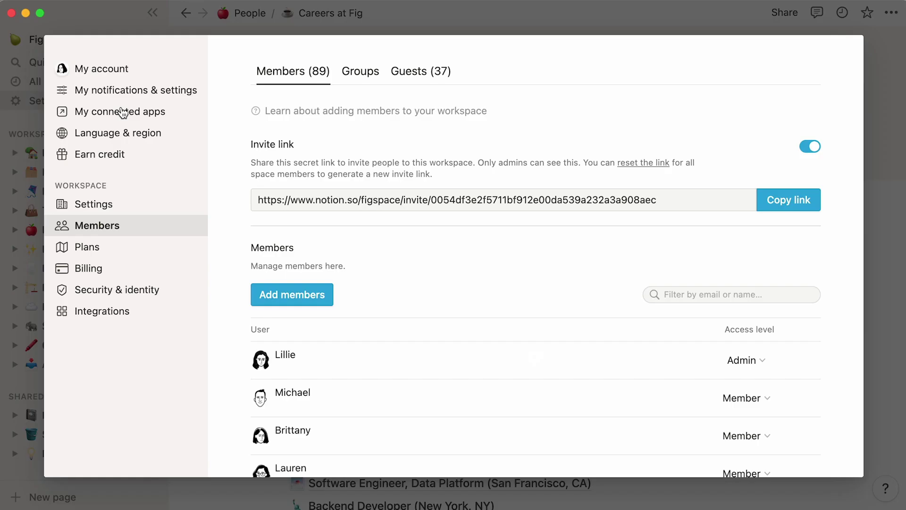
click(171, 289)
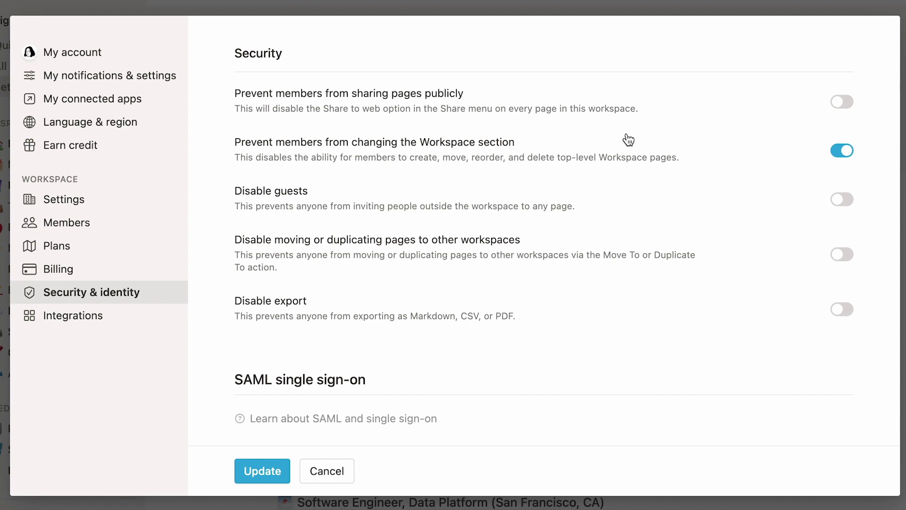
click(838, 99)
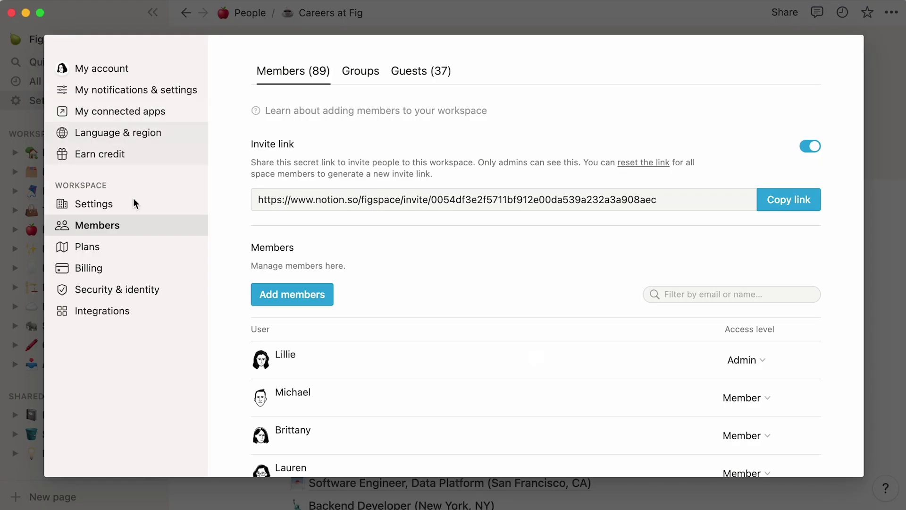
Step: Restrict member integration installs to 'From approved list' and approve Asana
click(147, 312)
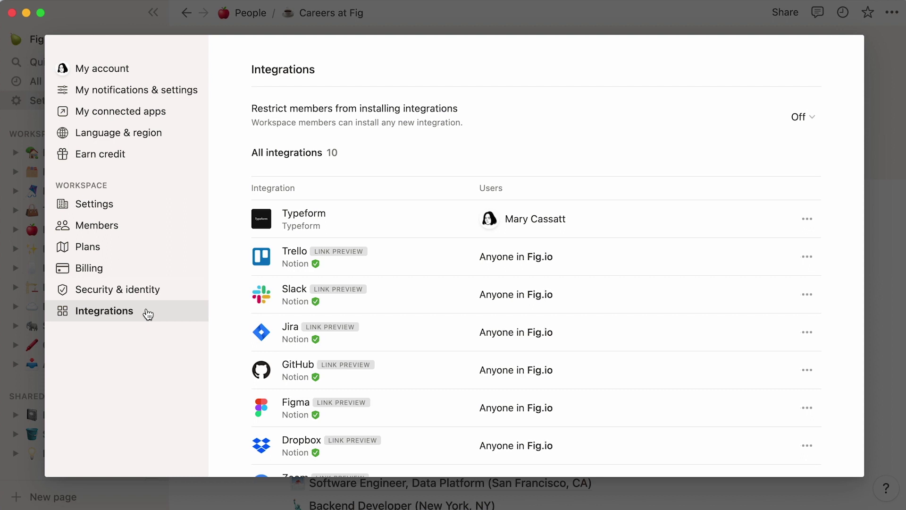
click(815, 125)
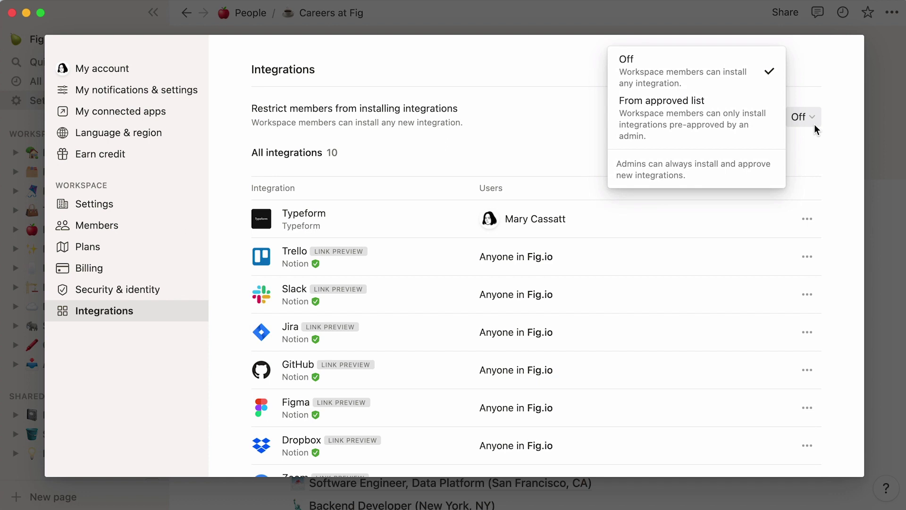
click(768, 141)
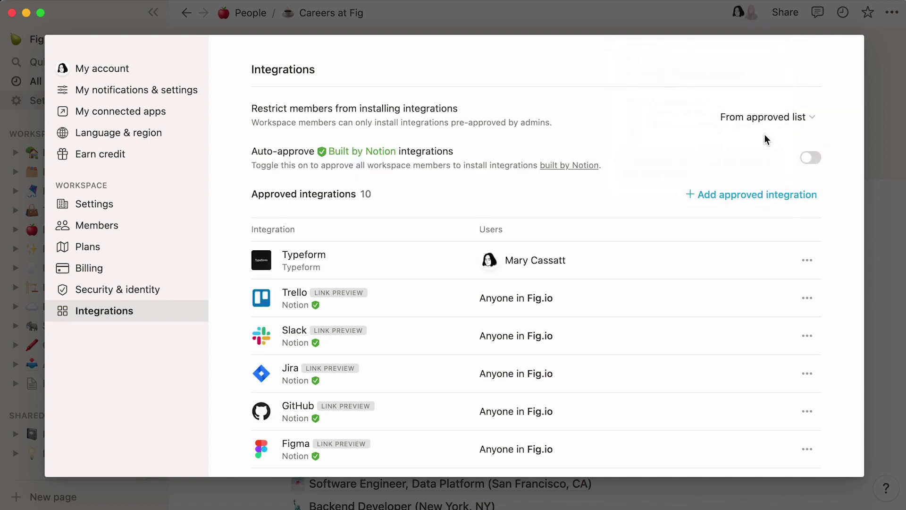
click(715, 201)
text(Asana)
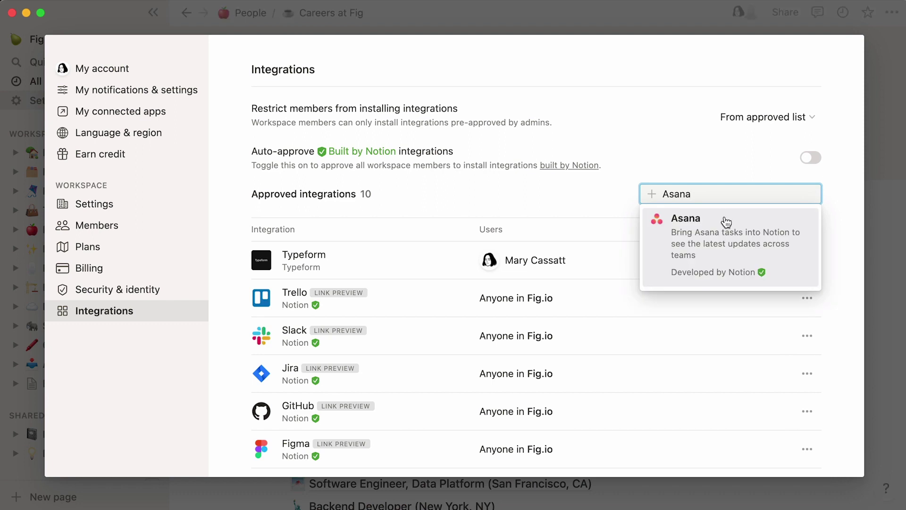
click(724, 216)
scroll(725, 217, down, 3)
scroll(725, 217, down, 3)
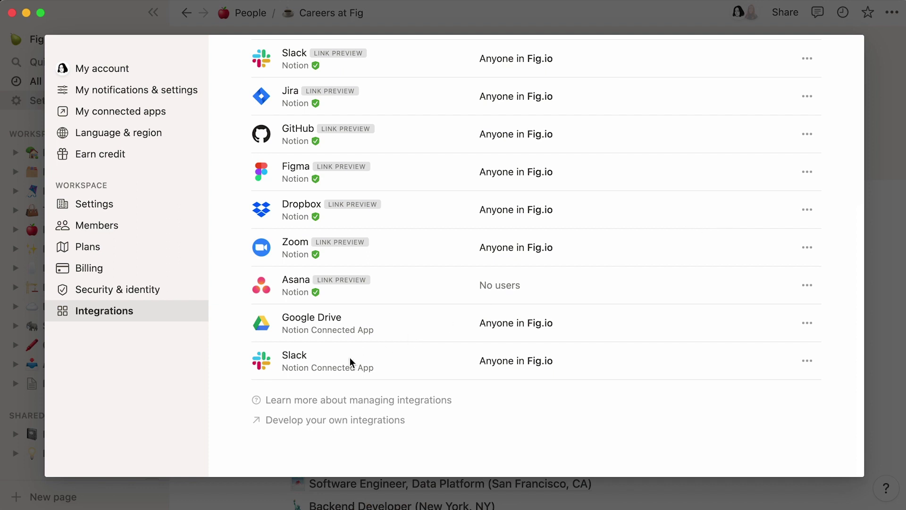
click(39, 251)
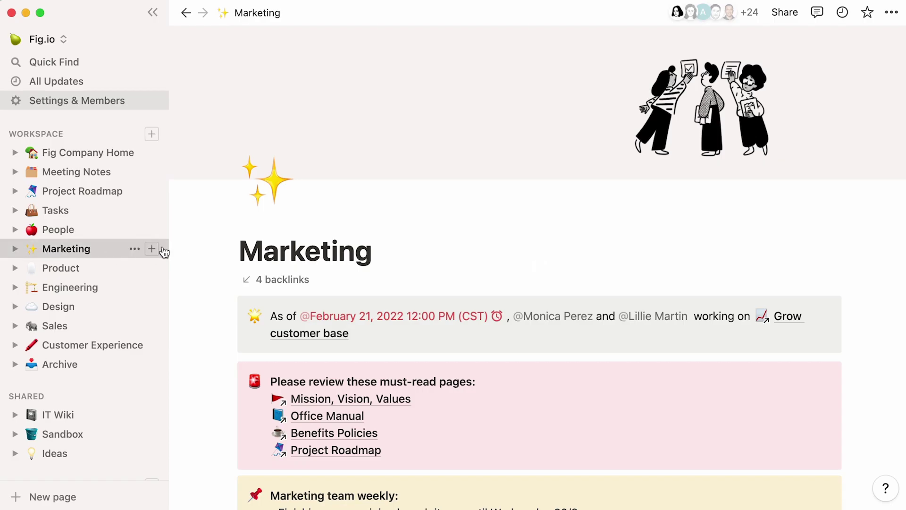
scroll(197, 243, down, 10)
scroll(196, 244, down, 10)
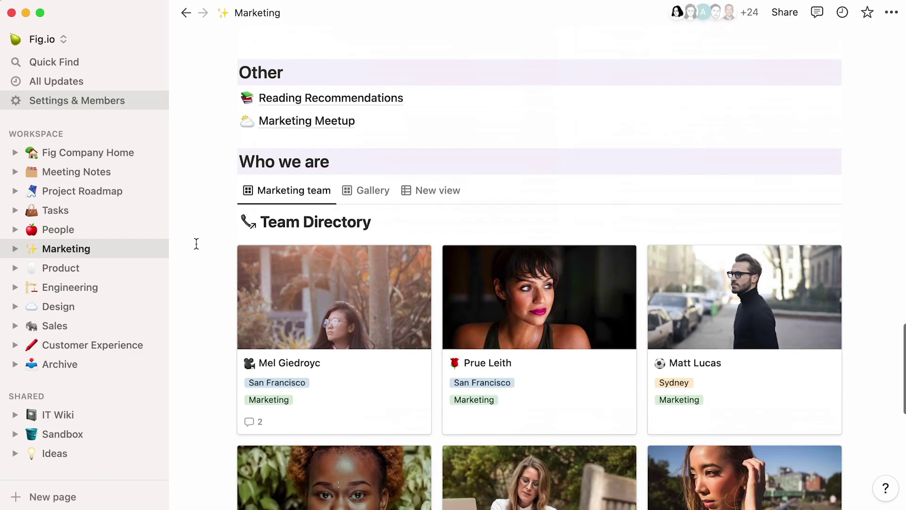
click(352, 100)
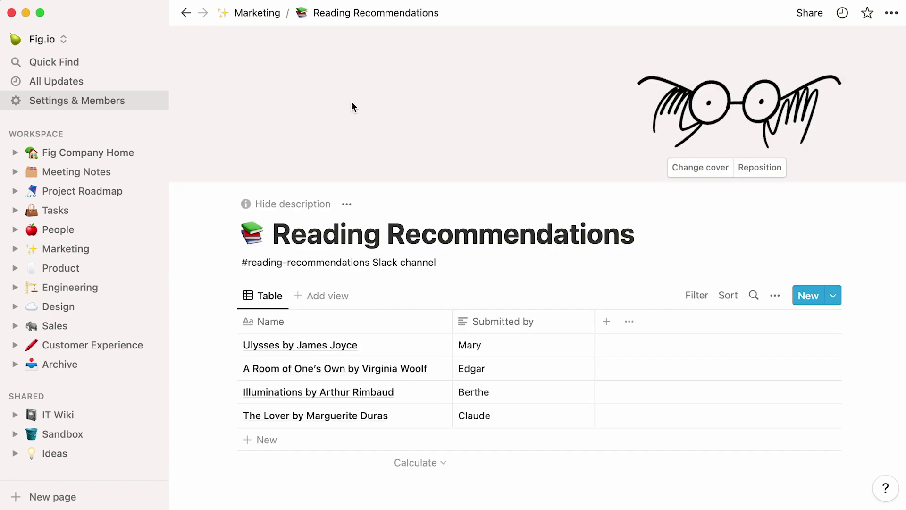
click(193, 18)
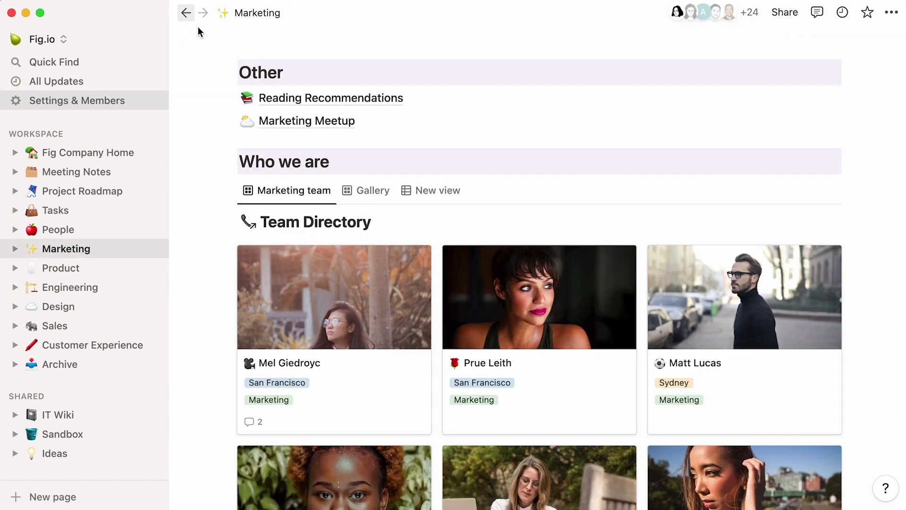
click(259, 127)
click(797, 20)
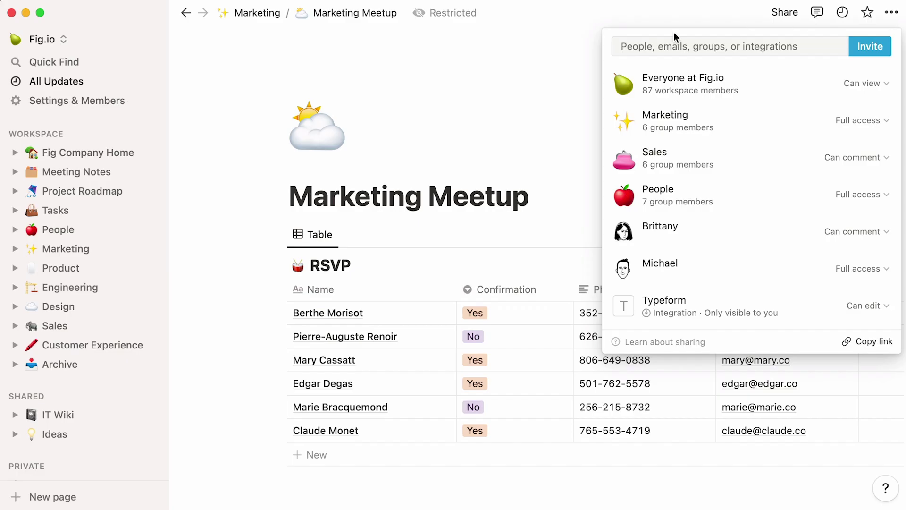
click(126, 101)
click(151, 313)
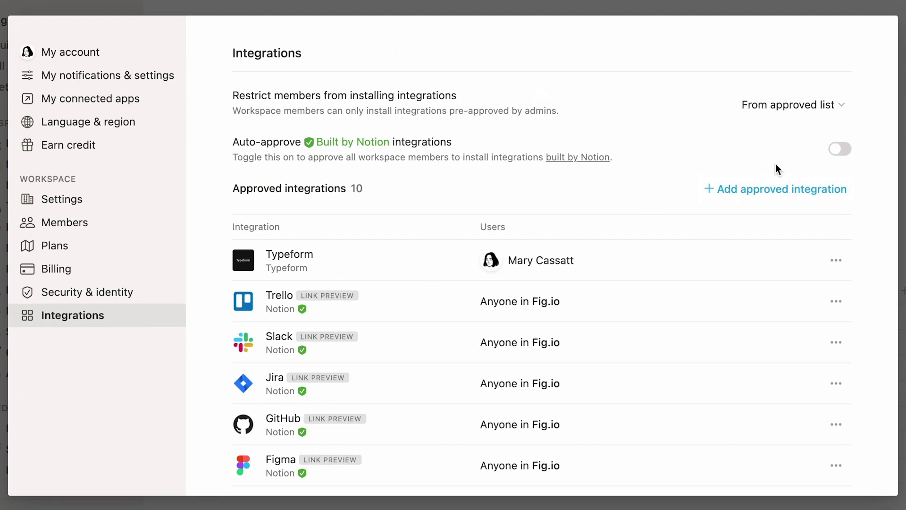
Step: Turn on auto-approval for Built by Notion integrations, then view the Security & identity settings
click(840, 150)
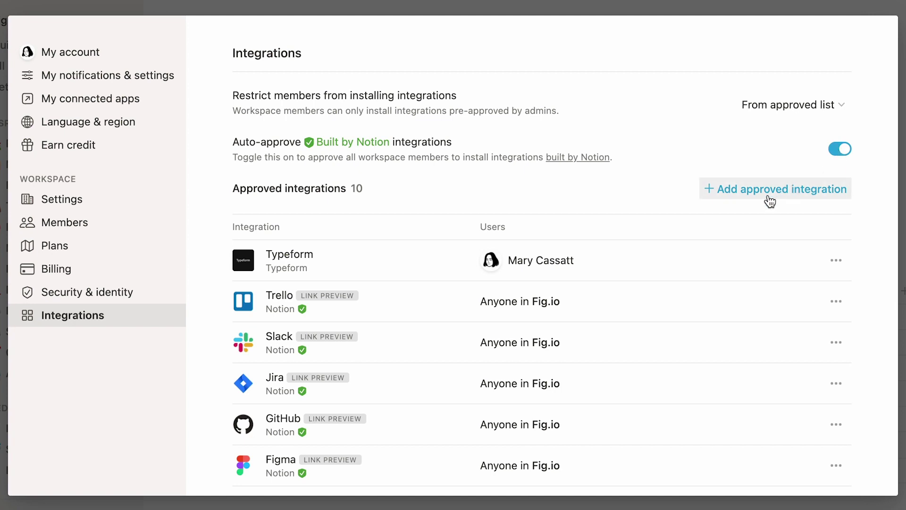
click(768, 193)
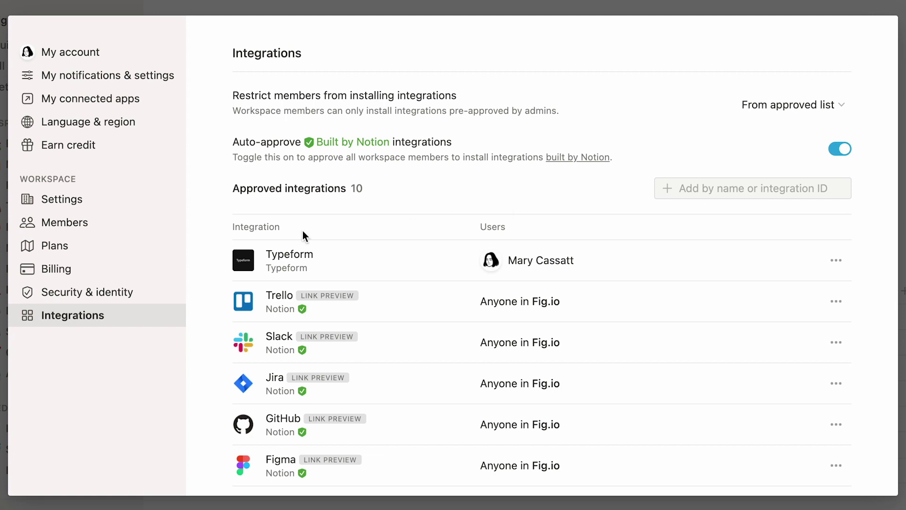
click(131, 299)
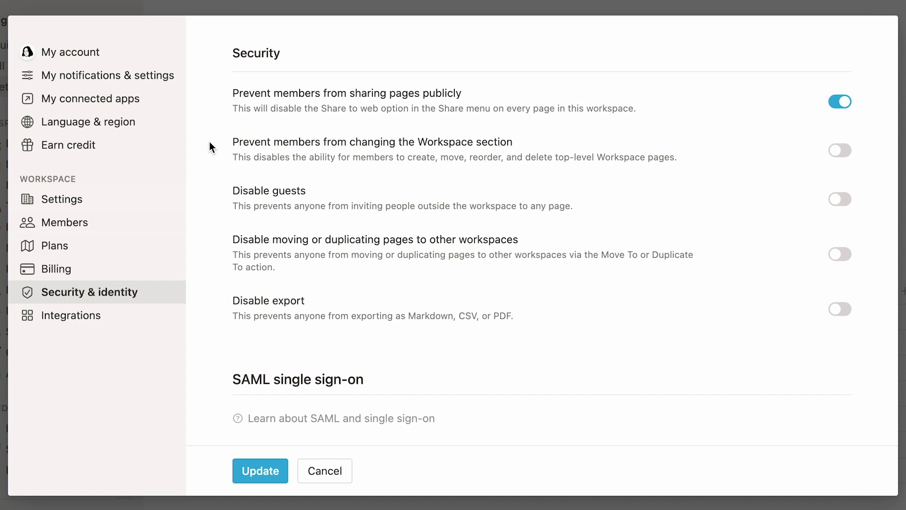
Step: Lock the Workspace section for members and confirm dragging People above Sales & Success is blocked
click(834, 154)
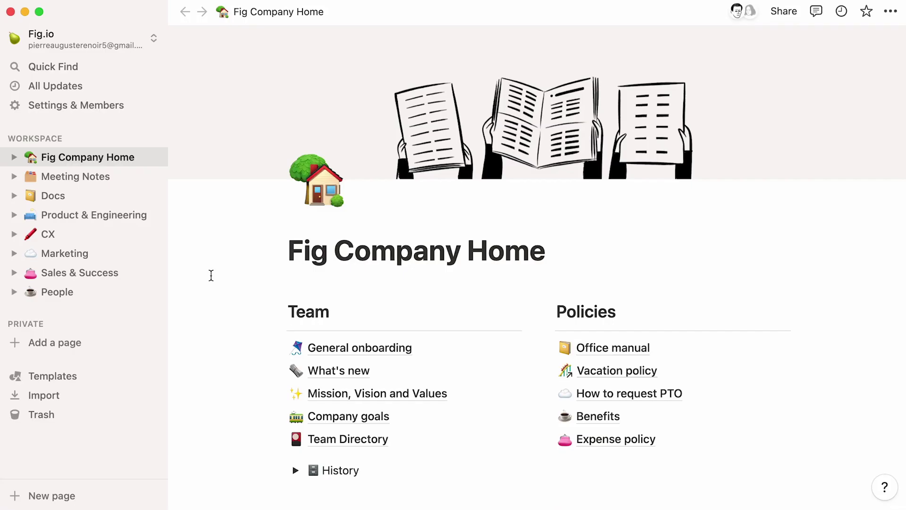
drag(116, 290, 109, 263)
click(396, 324)
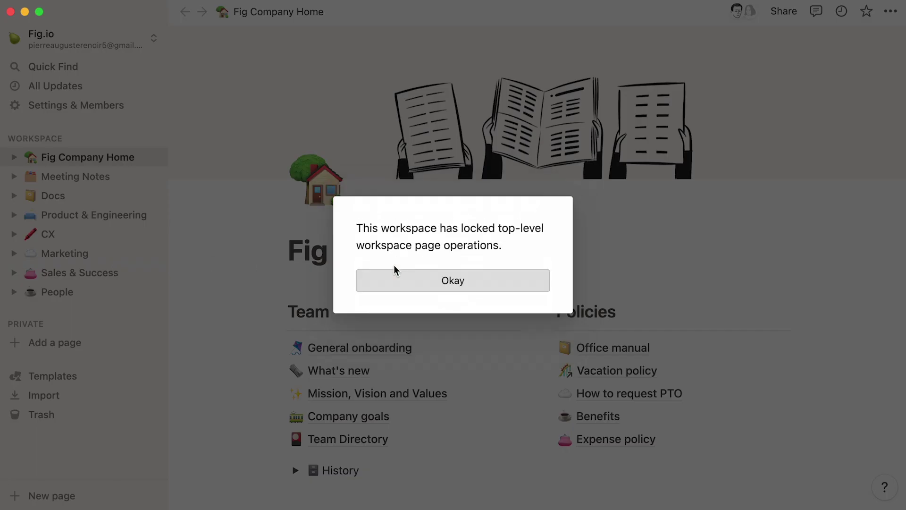
click(387, 285)
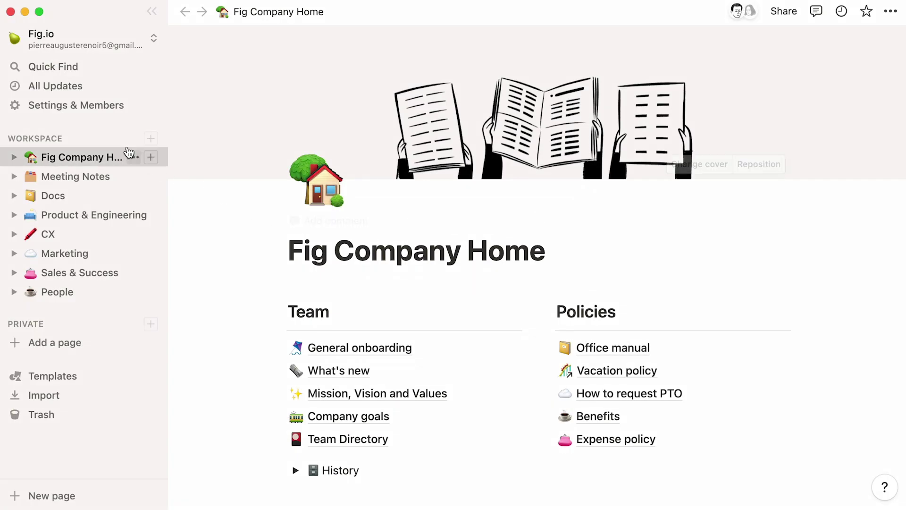
Step: Verify that creating a new top-level Workspace page is also blocked
click(149, 139)
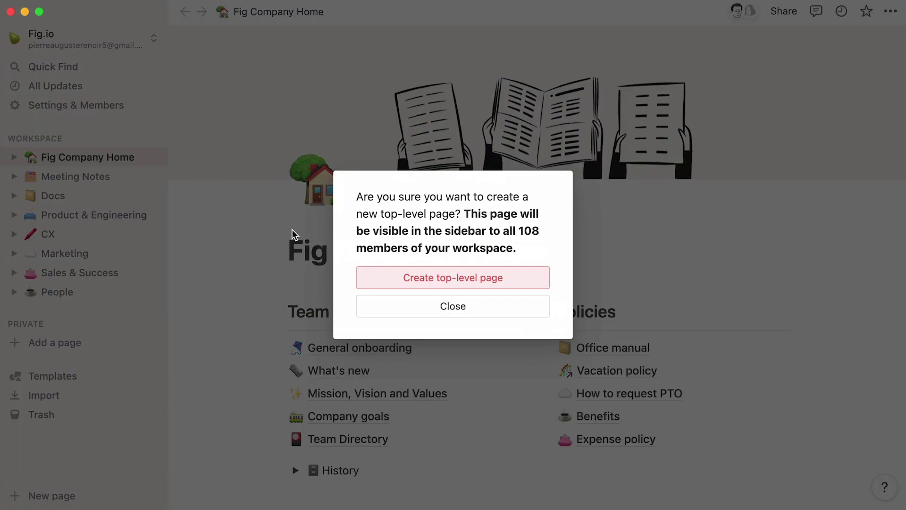
click(367, 277)
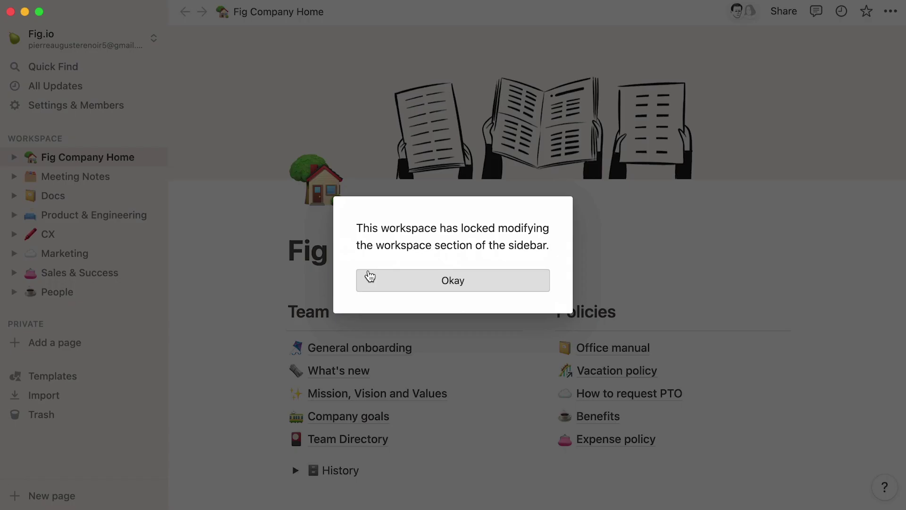
click(370, 277)
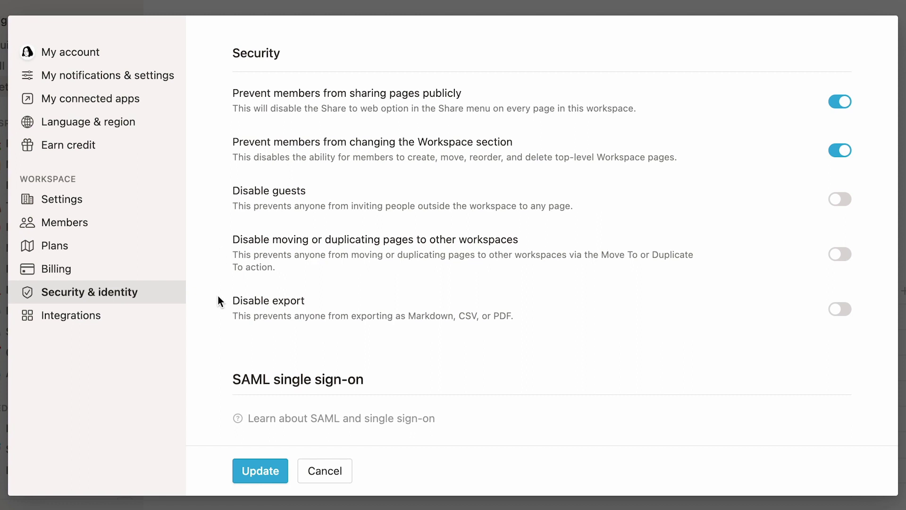
Step: Switch on Disable export to block Markdown, CSV and PDF exports
click(839, 317)
Step: Review the SAML single sign-on options, then open the Fig.io general Workspace settings page
scroll(209, 364, down, 7)
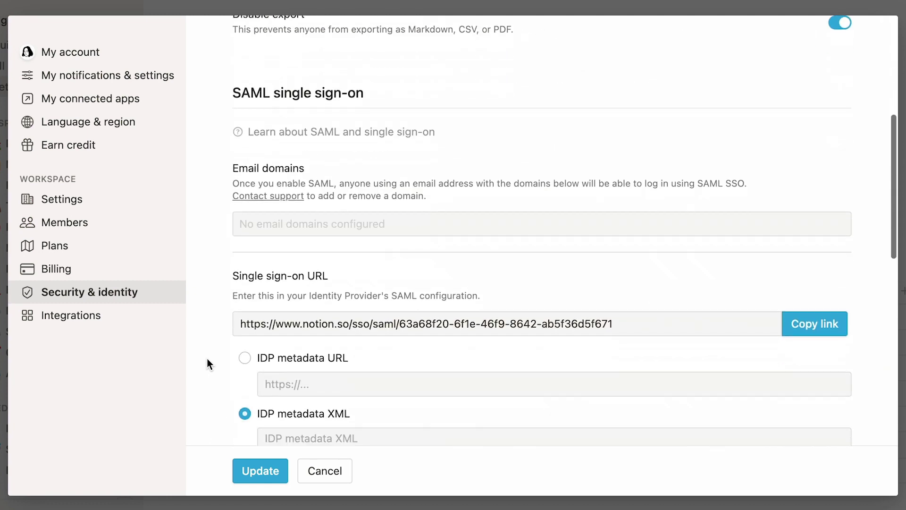
scroll(210, 364, down, 4)
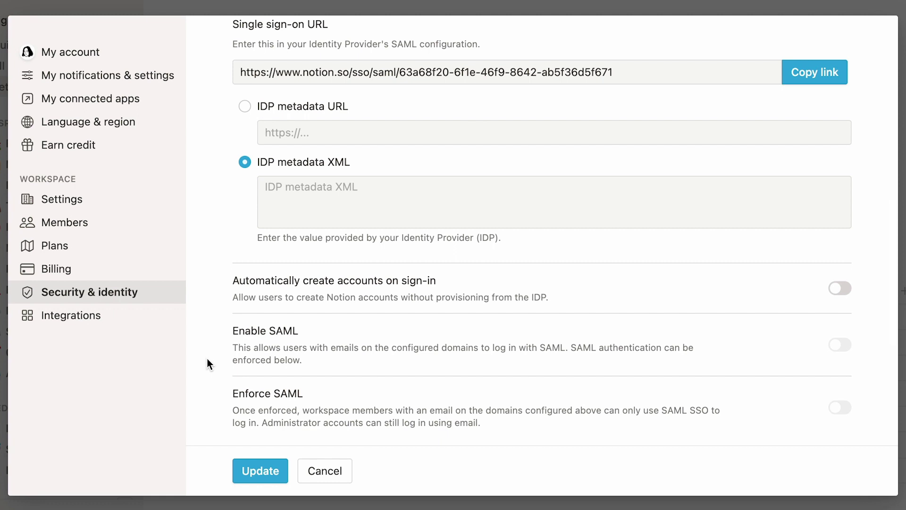
click(119, 205)
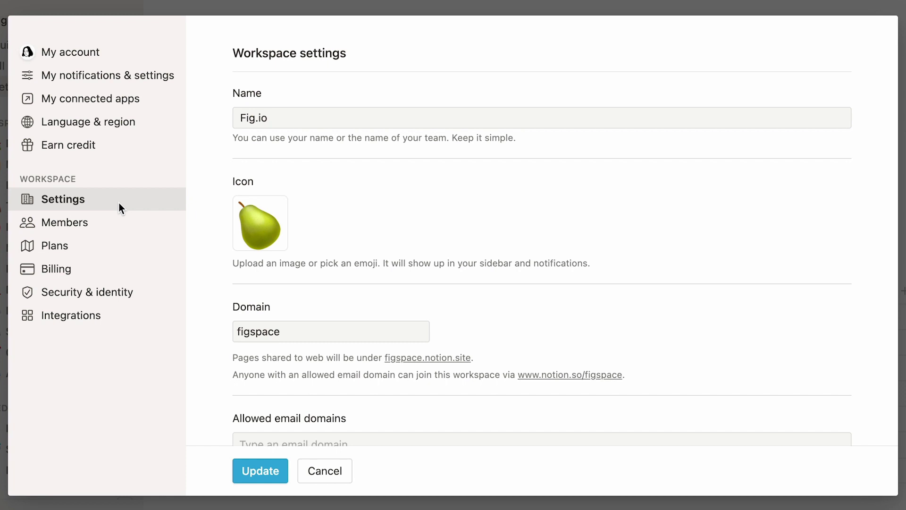
Step: Inspect a member's access level choices without changing them, then return to the Fig Company Home page
click(111, 222)
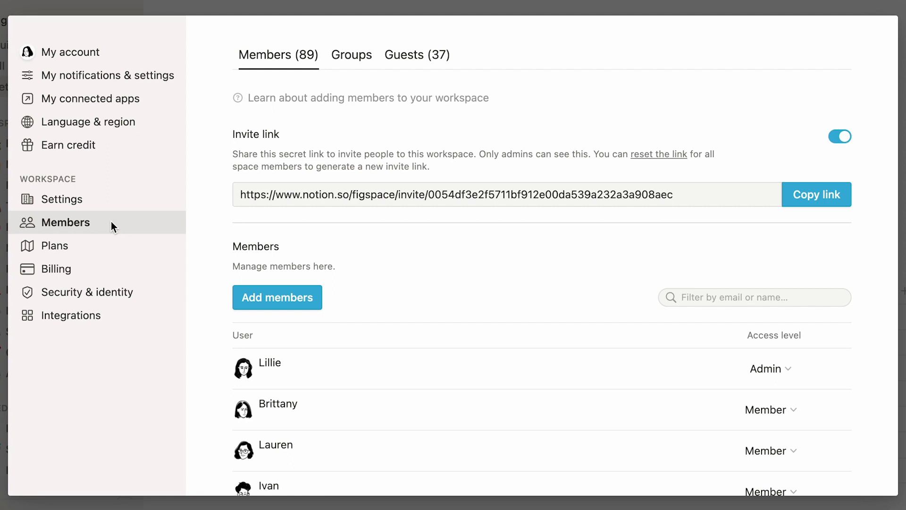
click(744, 412)
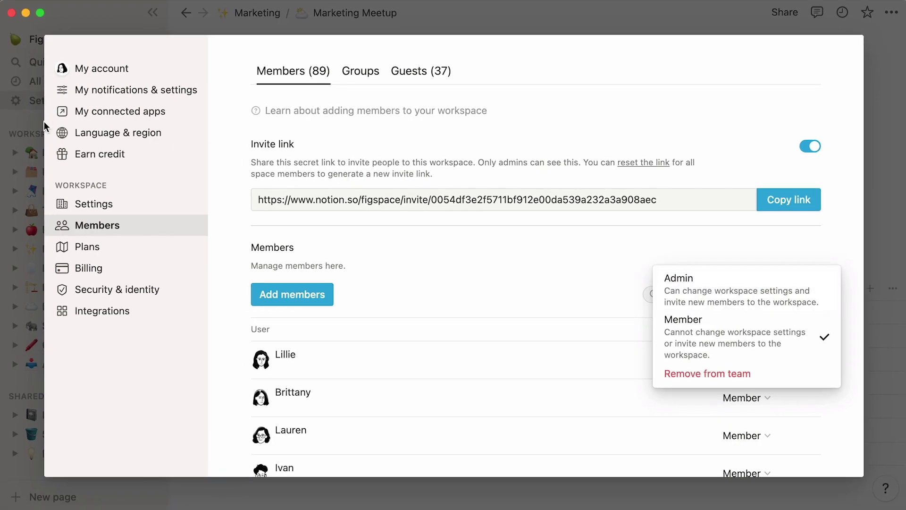
click(31, 122)
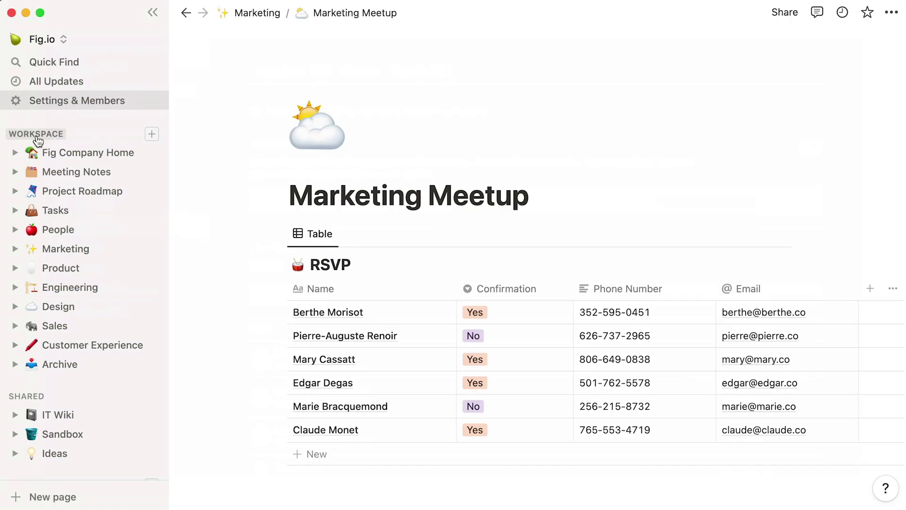
click(47, 156)
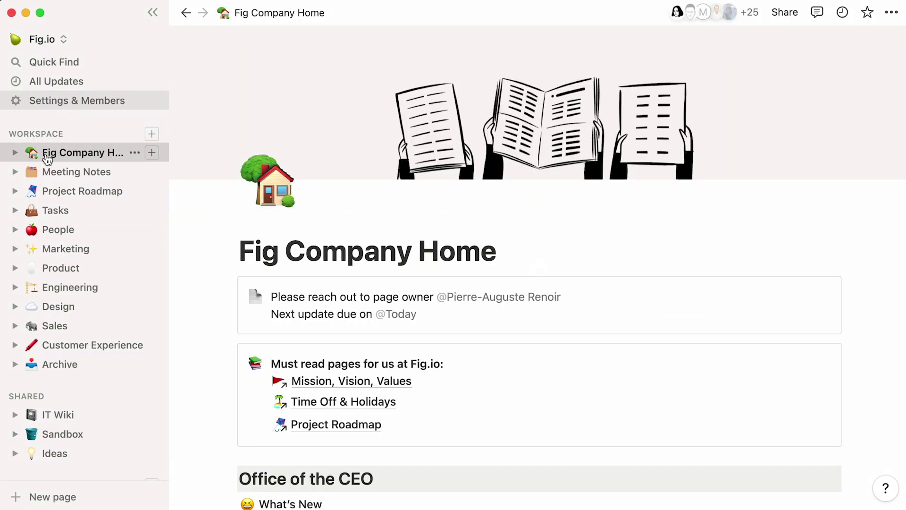